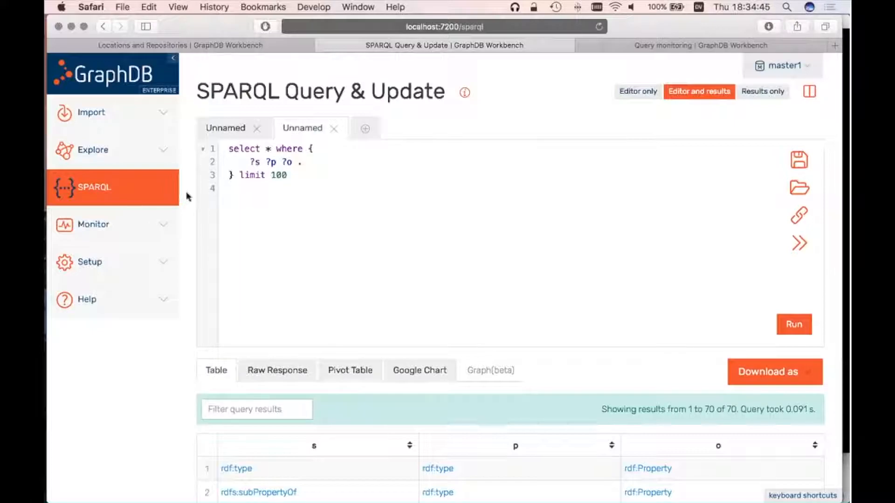
- Load USPresident-Wikipedia-URLs-Thmbs-HS.csv from the computer into a new OntoRefine project and display its parsing preview
click(107, 118)
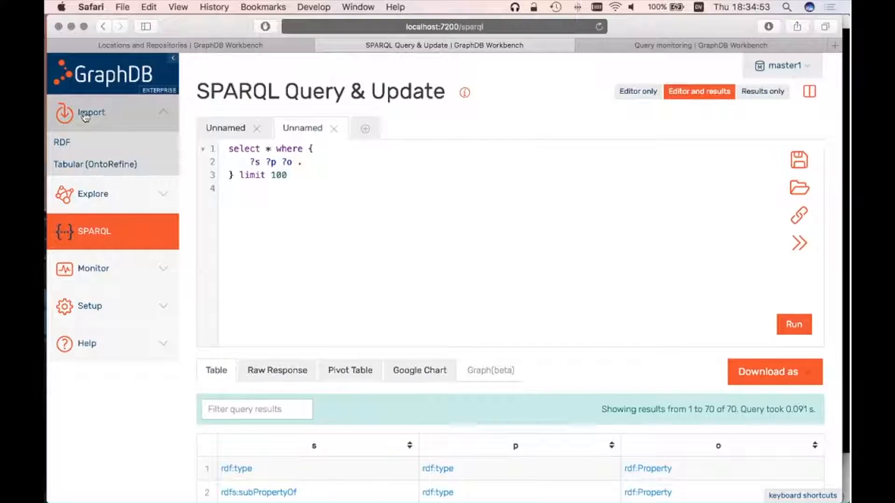
click(108, 167)
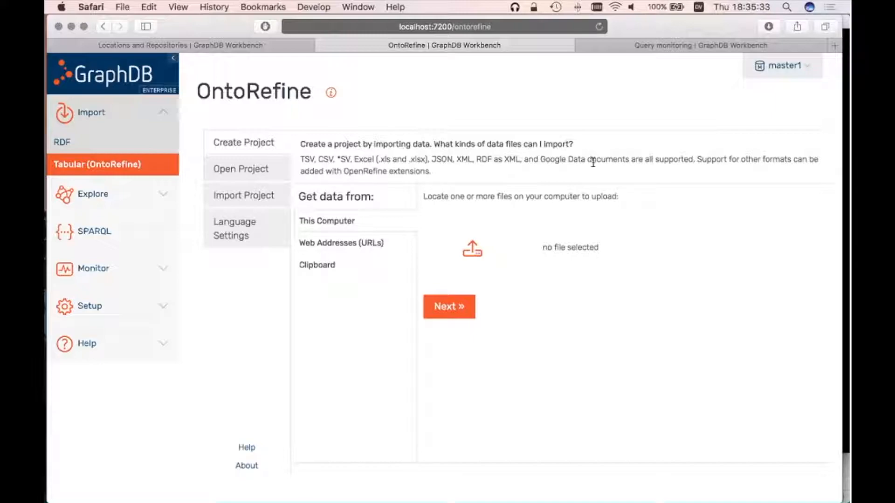
click(473, 254)
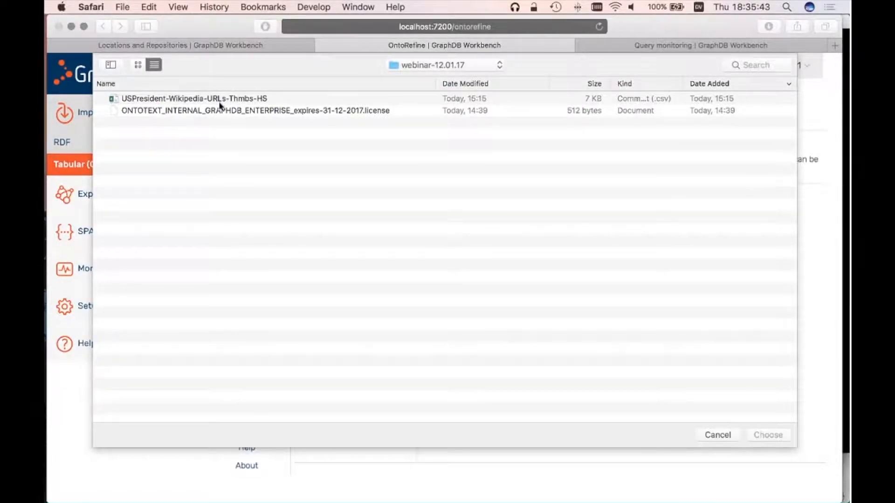
click(220, 103)
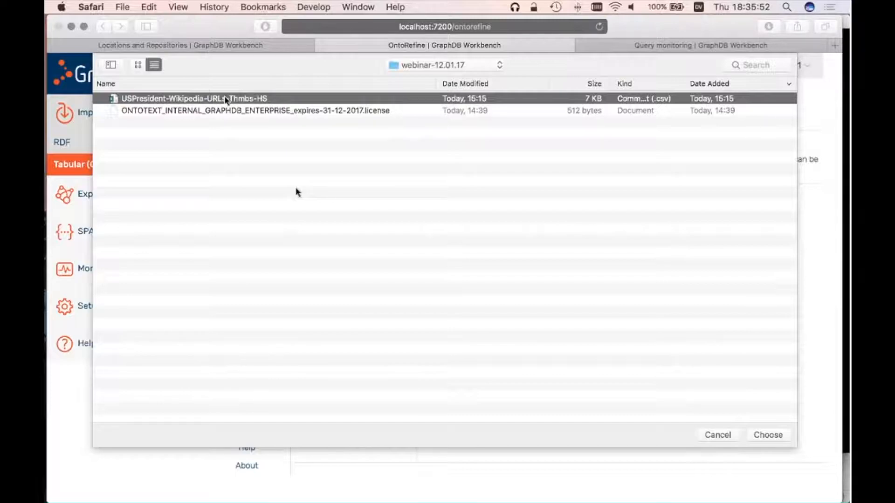
key(Return)
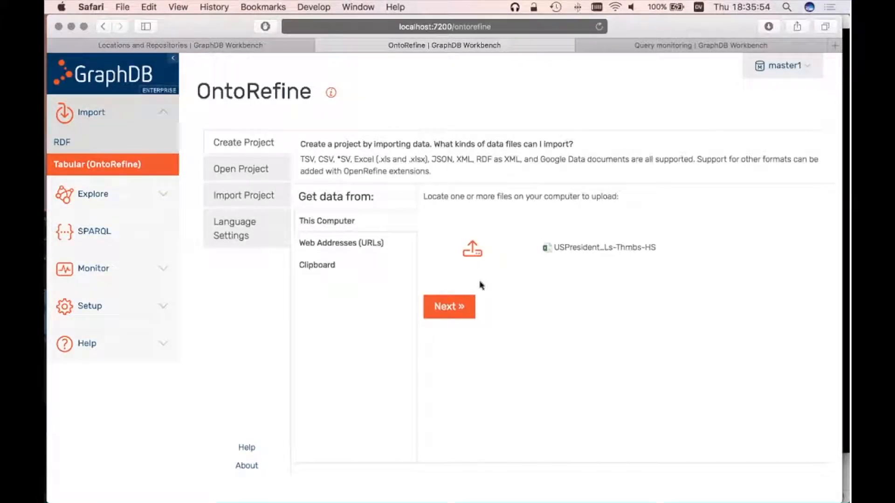
click(444, 311)
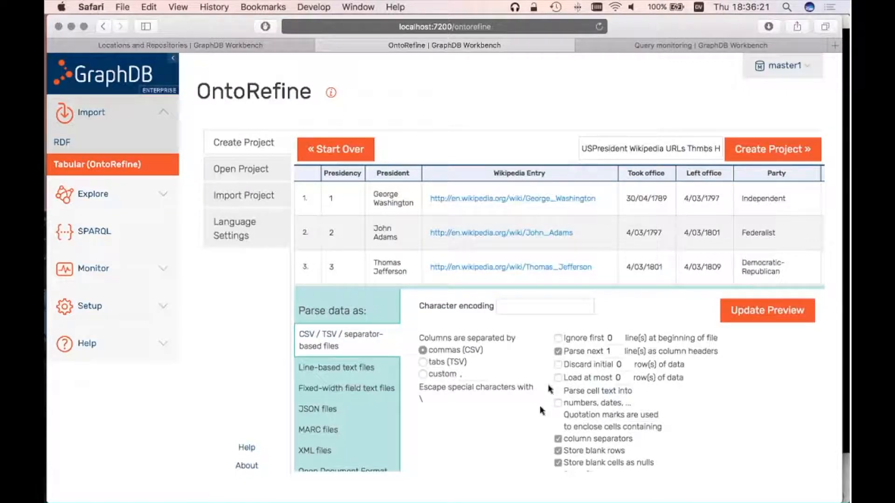
- Check the previewed columns, create the project with the current CSV parsing settings, and collapse the navigation sidebar
scroll(531, 238, right, 10)
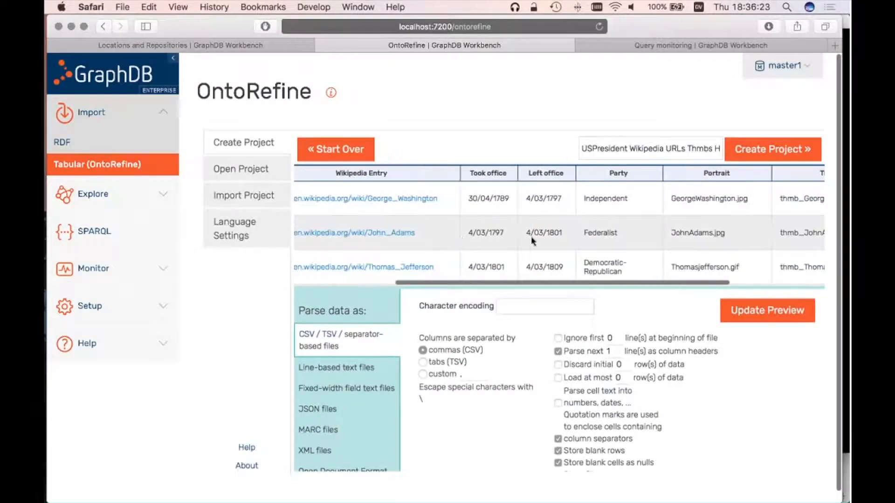
scroll(533, 240, left, 10)
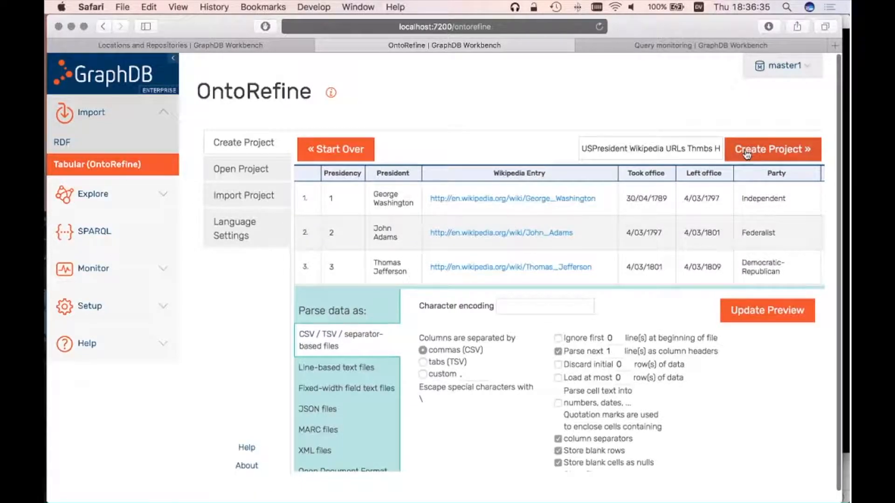
click(770, 157)
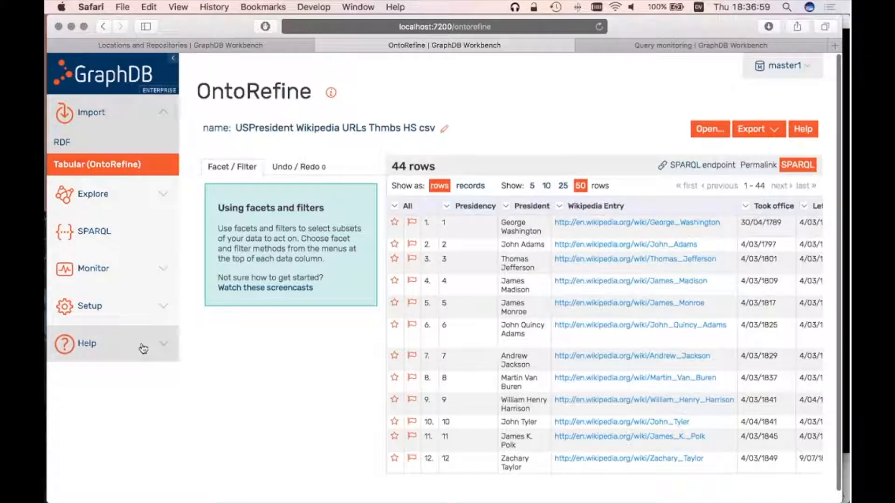
click(173, 59)
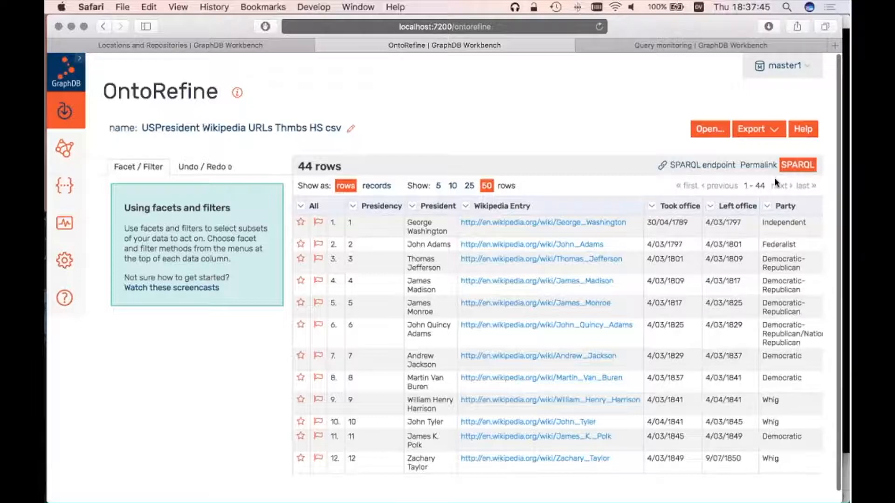
- Switch the project to its SPARQL view, run the default query limited to 10 results, and review the returned triples
click(800, 169)
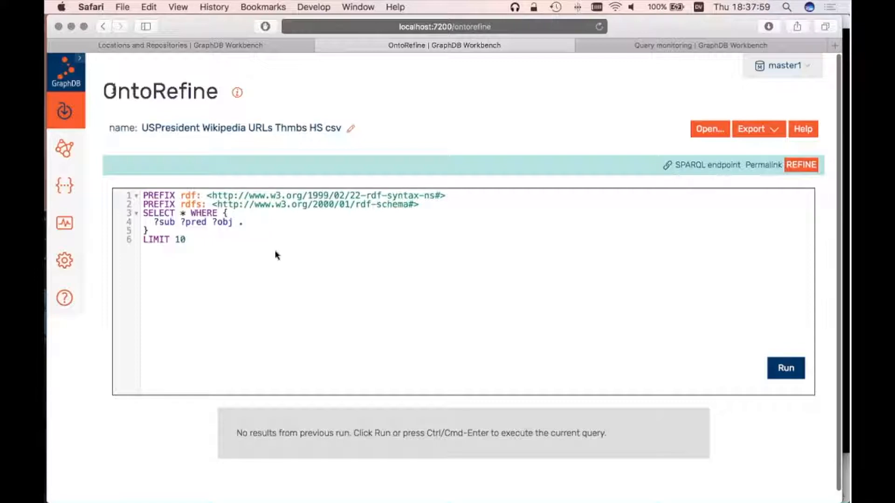
mouse_move(238, 94)
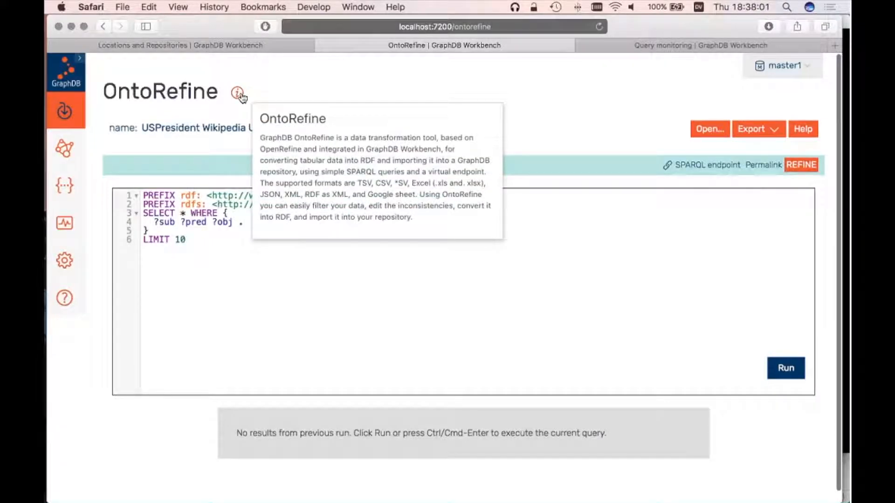
click(273, 259)
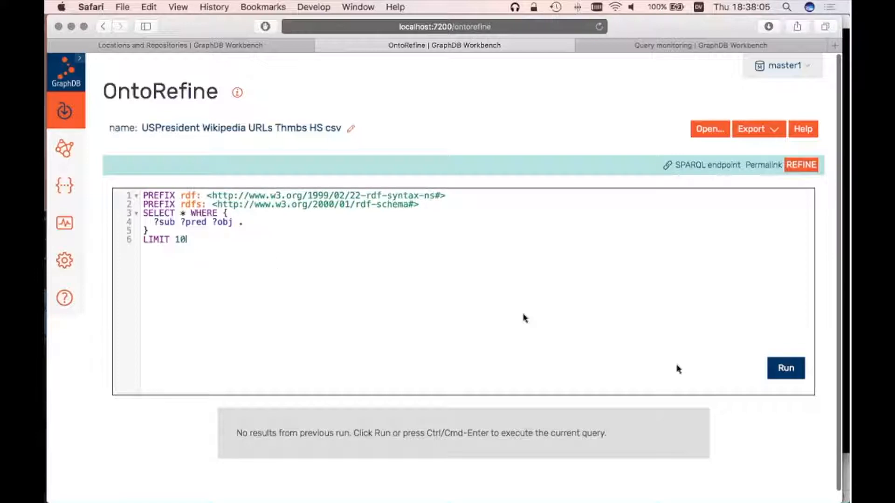
click(787, 375)
scroll(576, 326, down, 5)
scroll(576, 325, down, 2)
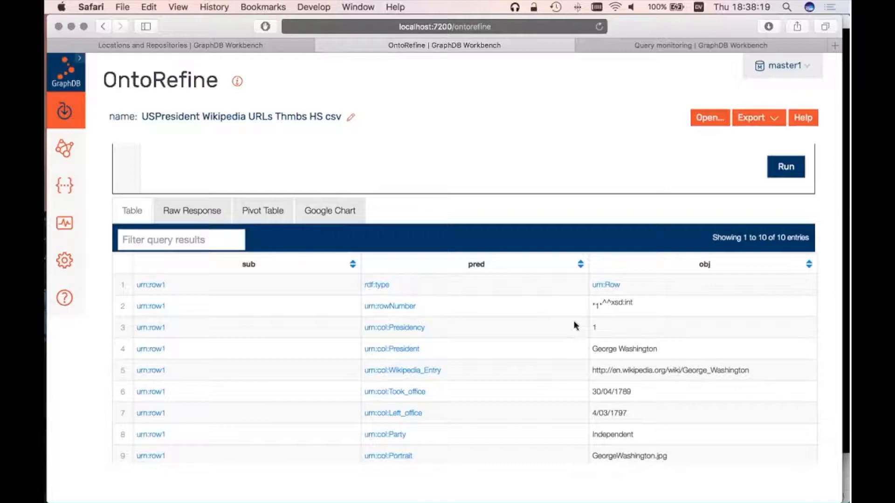
scroll(819, 214, up, 10)
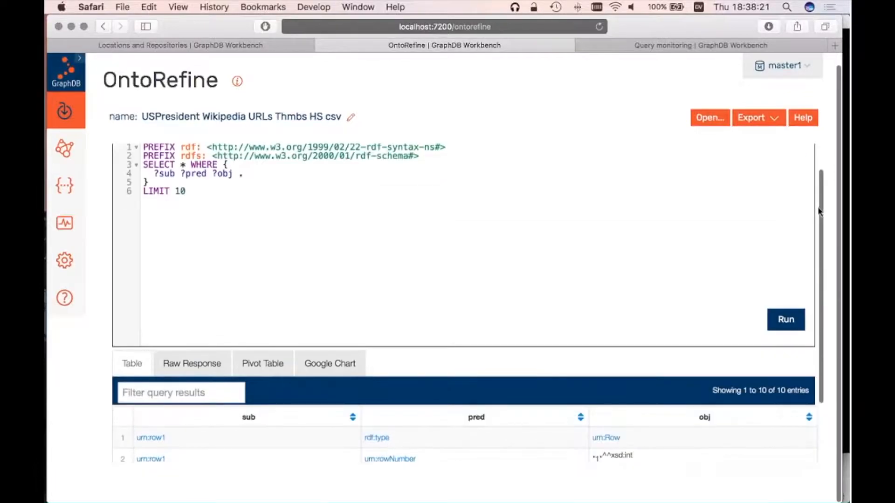
- Compare the columns of the project's data table with the predicates and objects in the SPARQL results
click(801, 154)
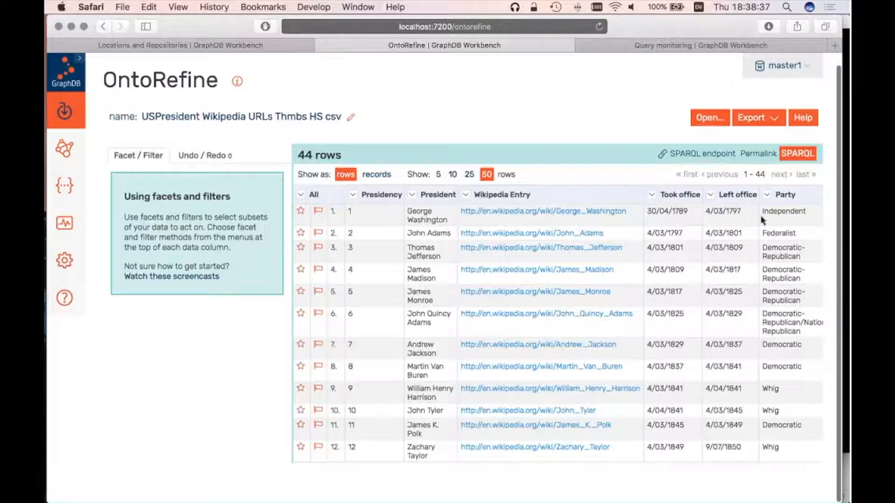
scroll(801, 214, right, 5)
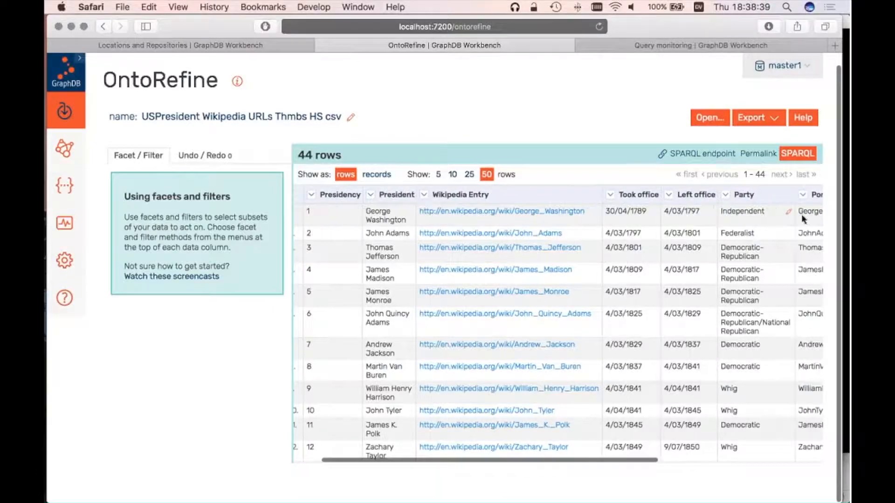
scroll(765, 225, right, 5)
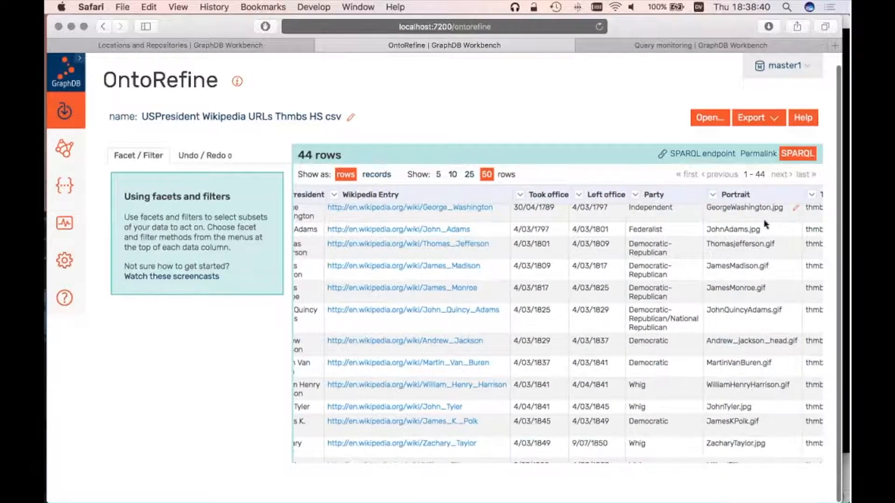
scroll(765, 225, right, 2)
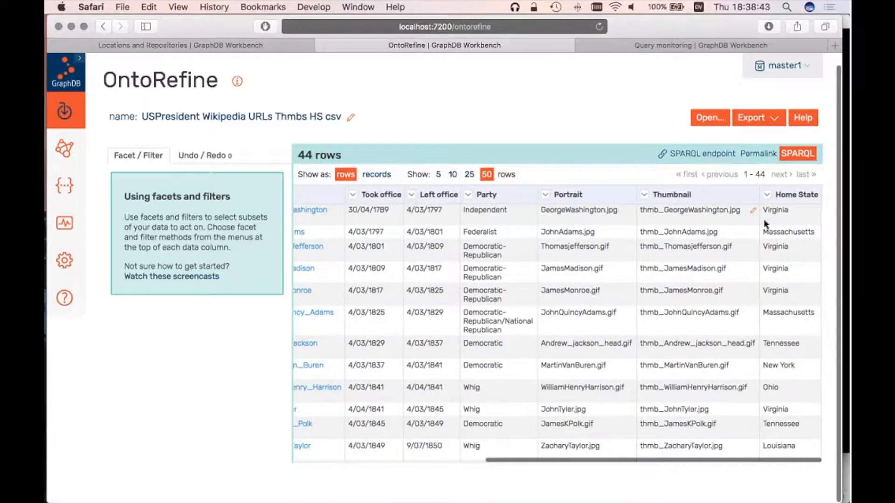
scroll(698, 225, left, 12)
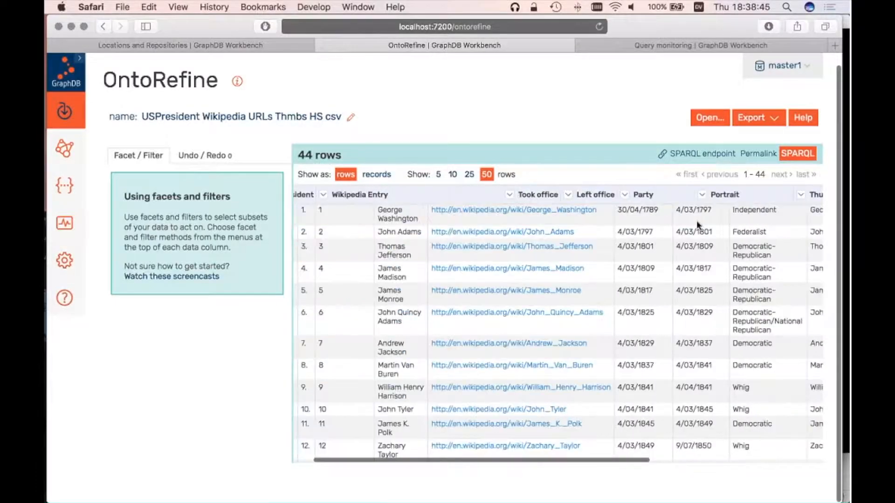
click(808, 152)
scroll(583, 361, down, 5)
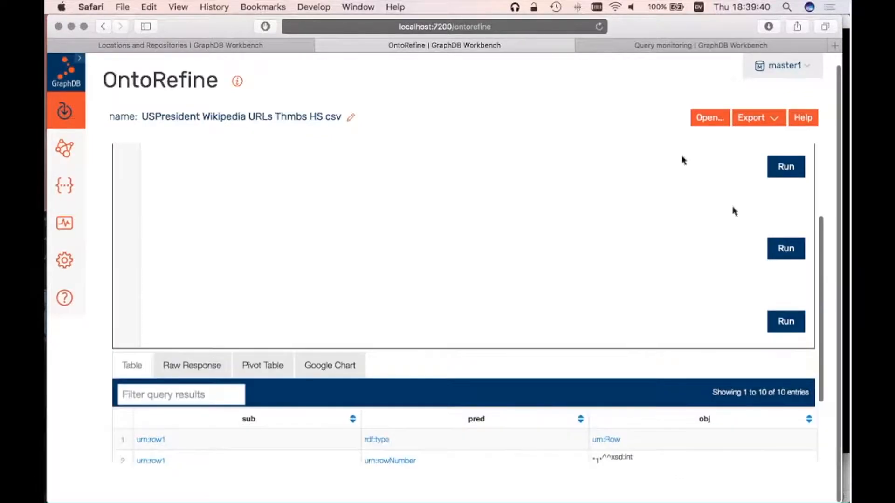
click(798, 148)
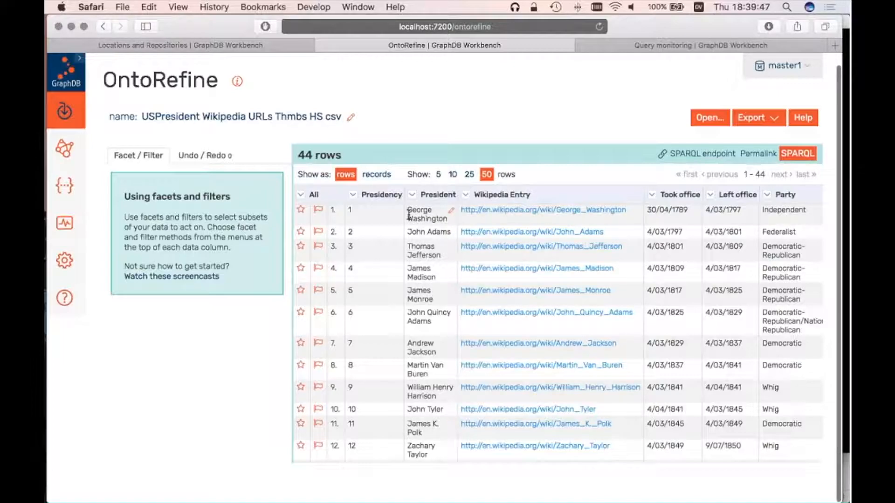
click(797, 154)
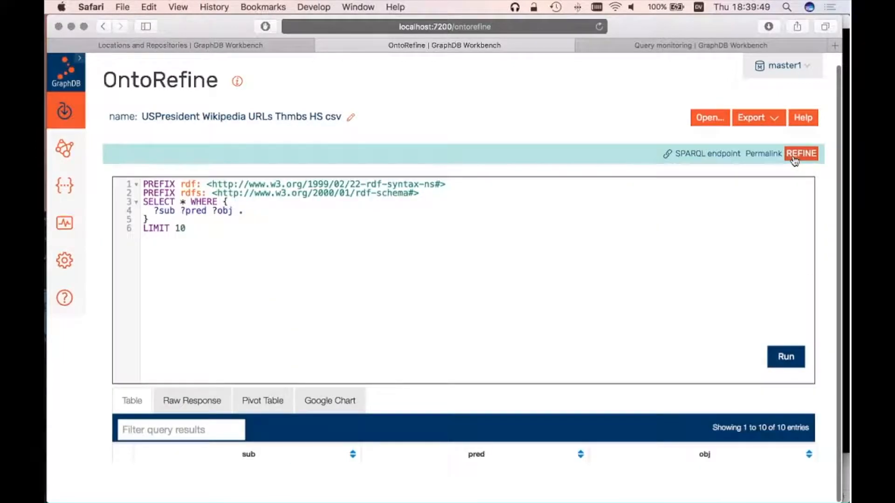
scroll(524, 322, down, 4)
- Return to the data table and change the President cell in row 1 to "George Washington II"
click(801, 157)
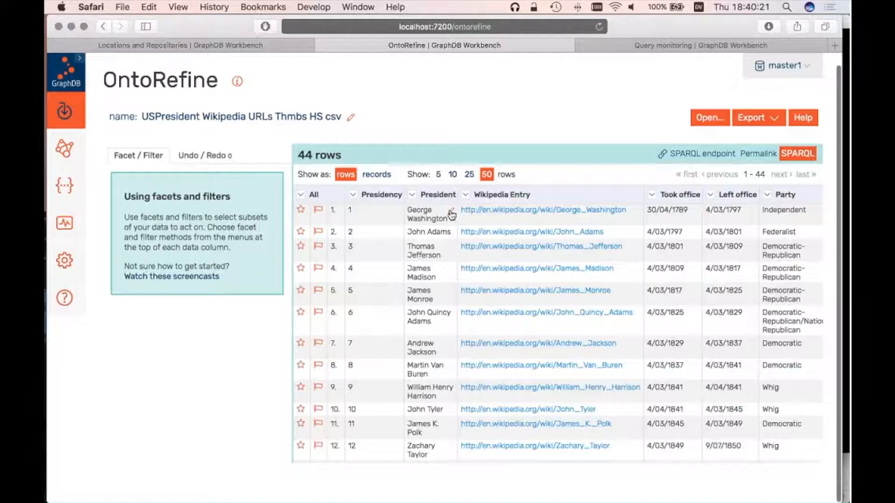
click(451, 212)
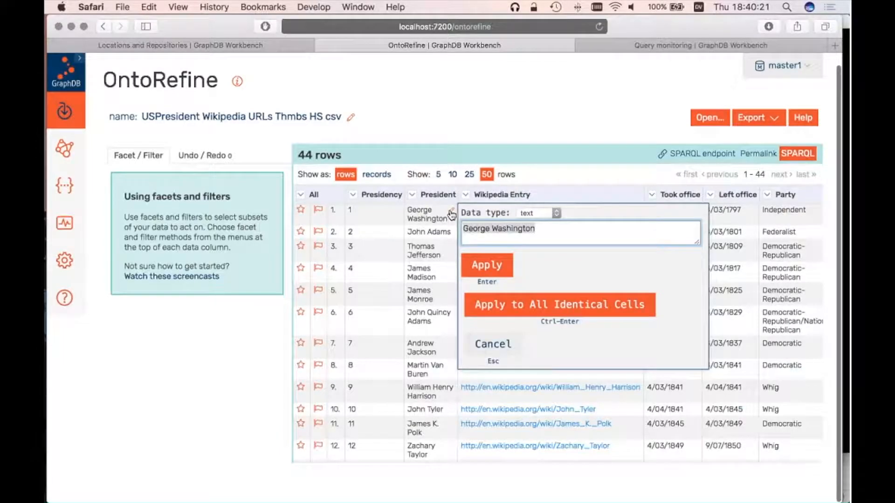
click(576, 231)
text(II)
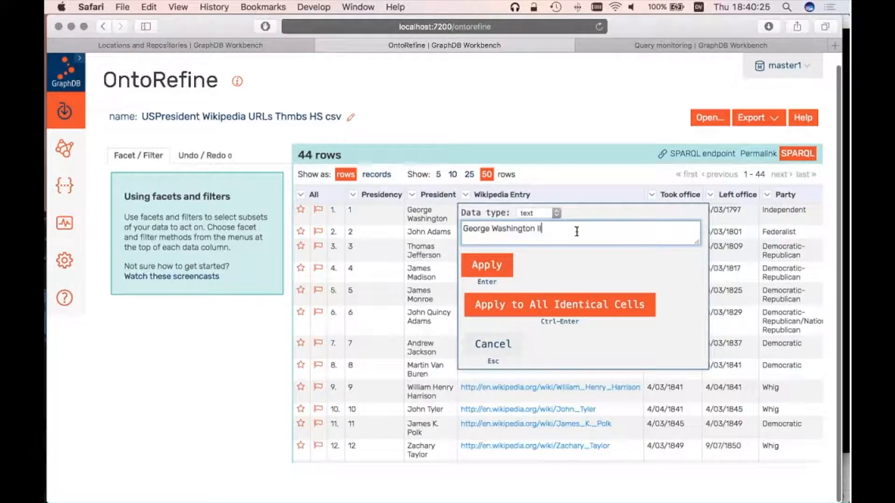
click(484, 267)
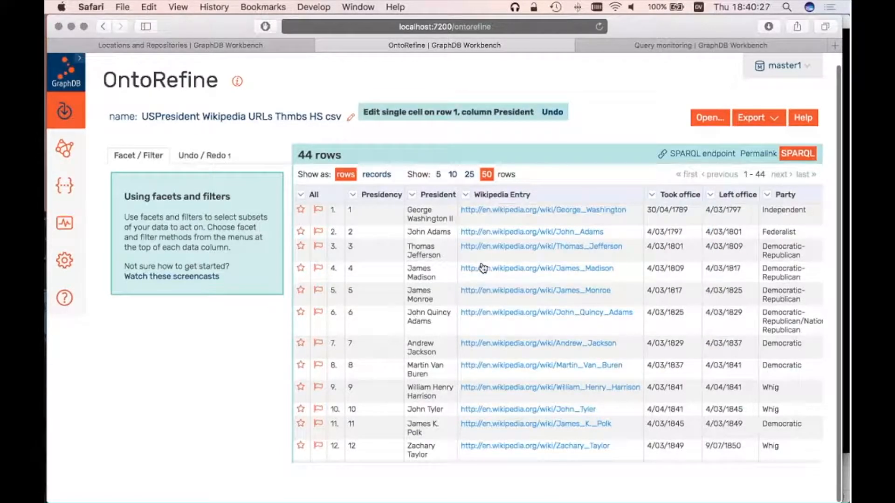
- Return to the project's SPARQL view and copy its SPARQL endpoint address to the clipboard
click(798, 155)
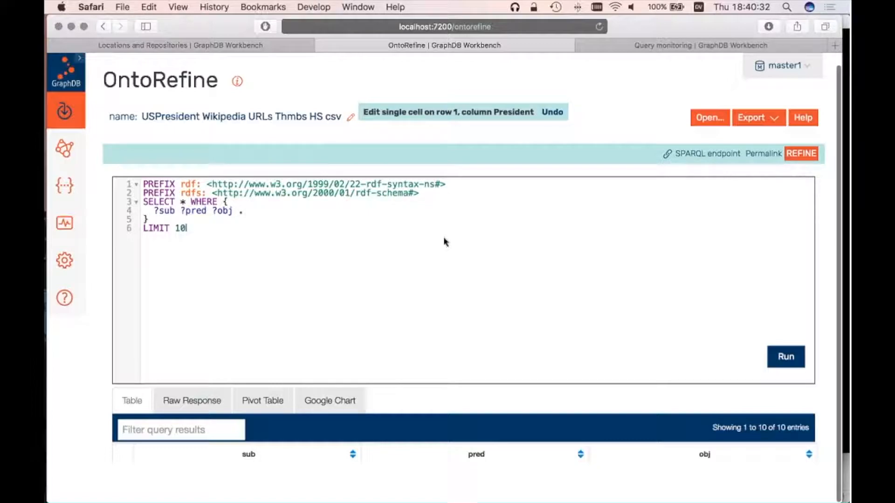
scroll(513, 320, down, 5)
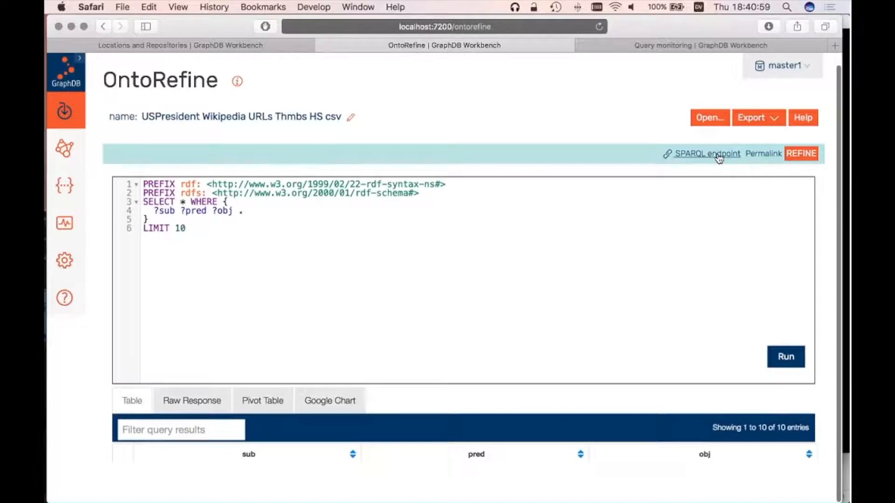
click(700, 159)
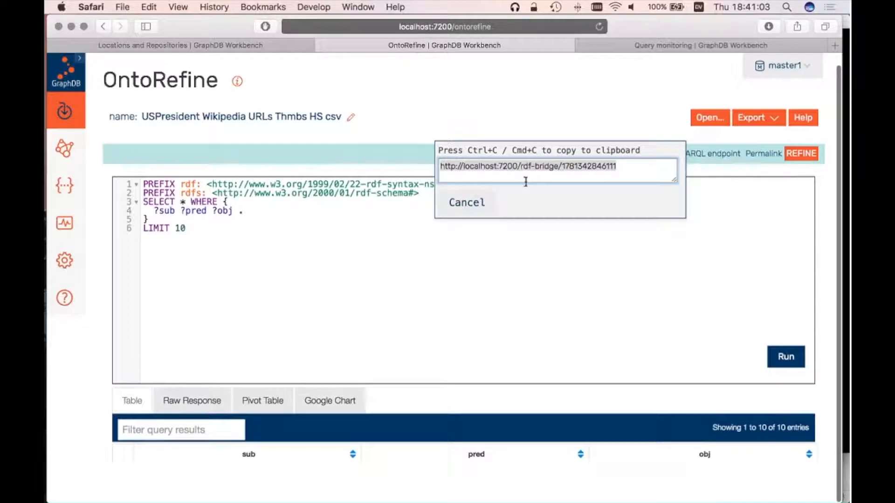
key(super+c)
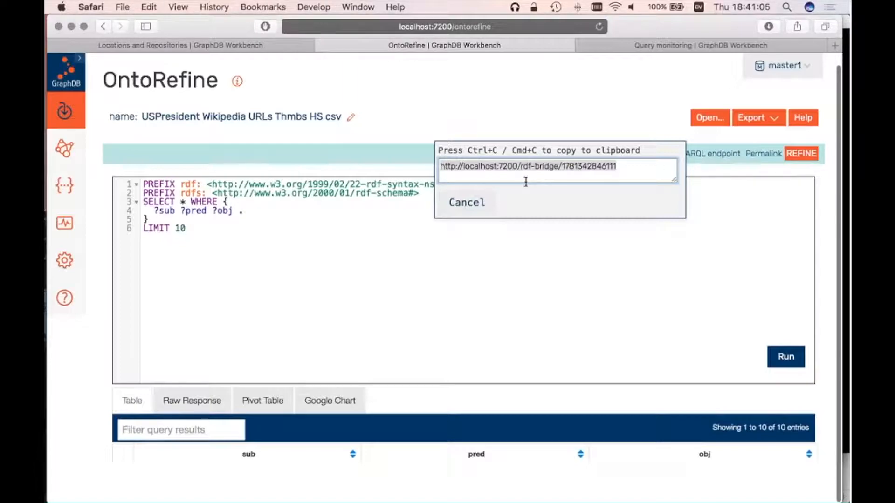
click(462, 204)
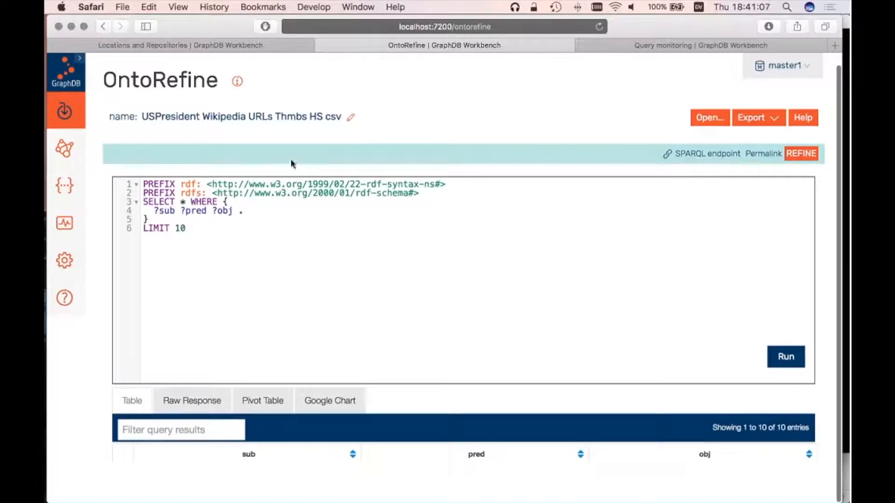
- Open the main SPARQL Query & Update page and display the repository info for master1
click(64, 192)
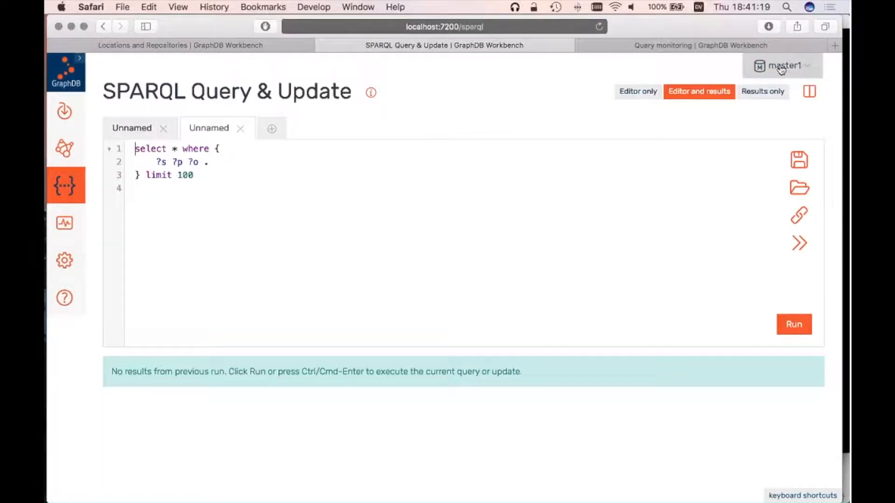
mouse_move(760, 72)
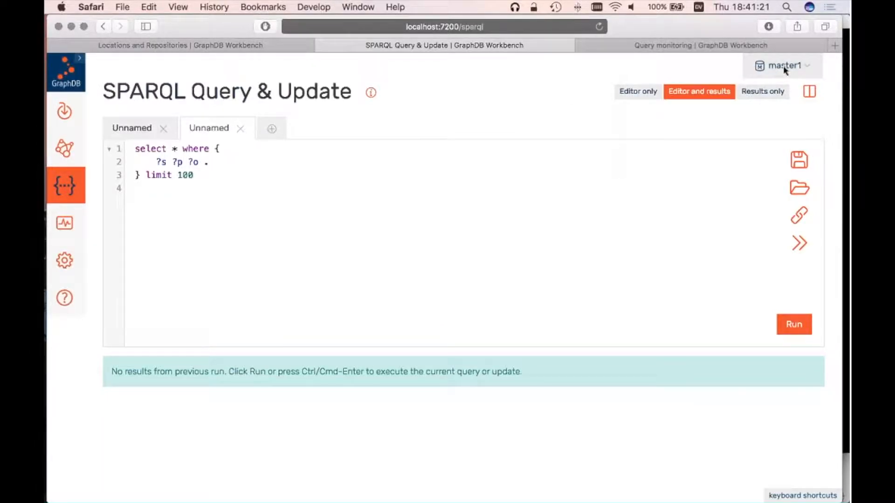
mouse_move(780, 70)
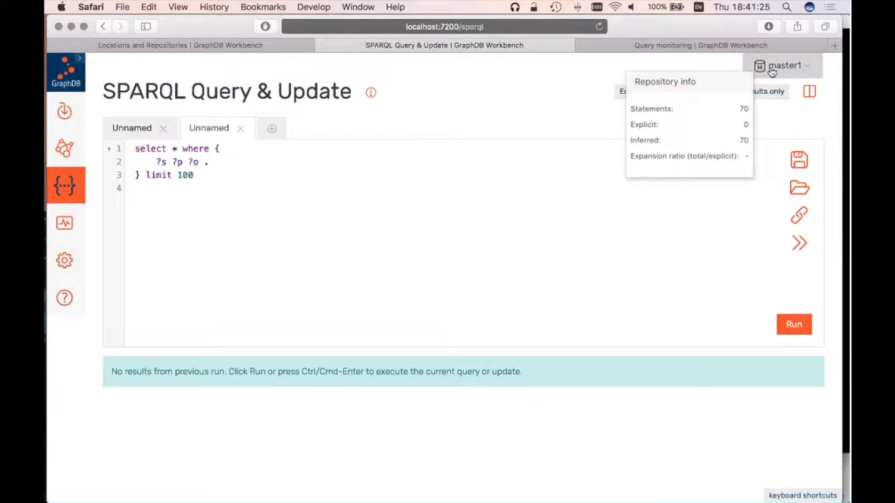
click(328, 238)
click(232, 156)
key(Return)
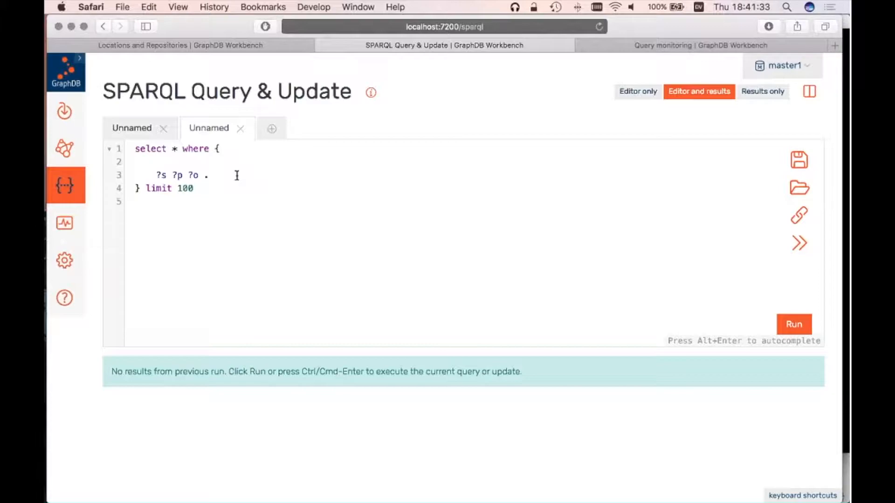
text(service <)
key(super+v)
text(>)
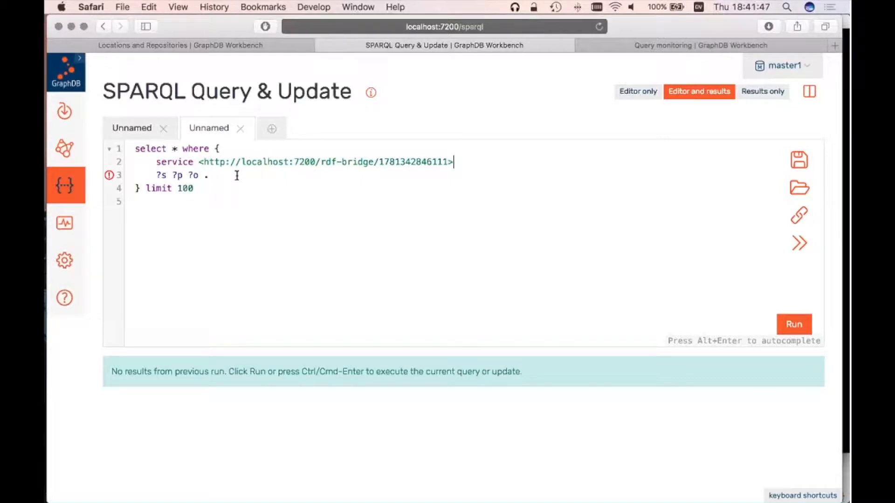
- Enclose the ?s ?p ?o pattern in braces as the service clause's block and indent it one level further
text( {)
key(Delete)
key(Down)
key(Return)
text(})
key(Up)
key(Left)
key(Tab)
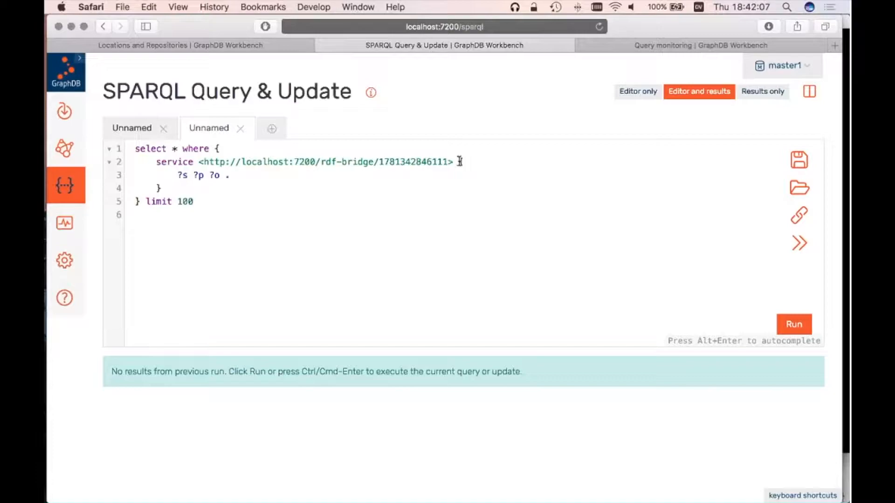
- Run the federated select query and check the President value for row 1 in the results
click(178, 176)
key(super+Return)
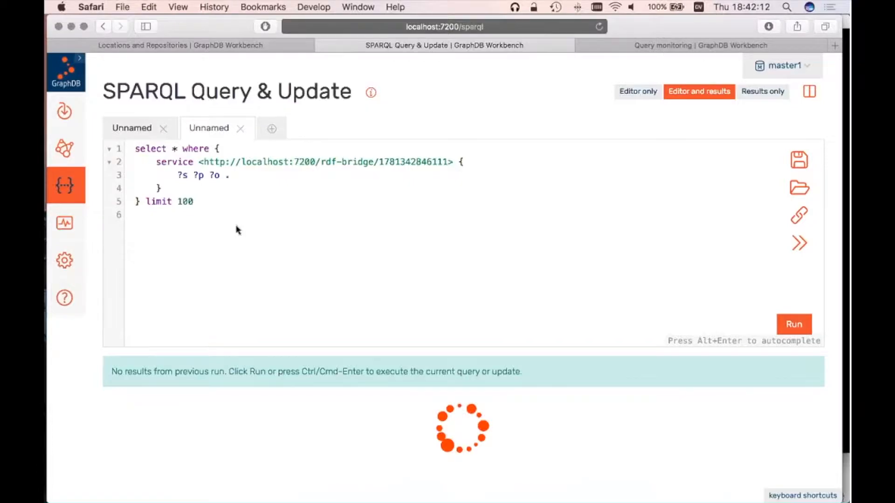
scroll(542, 328, down, 3)
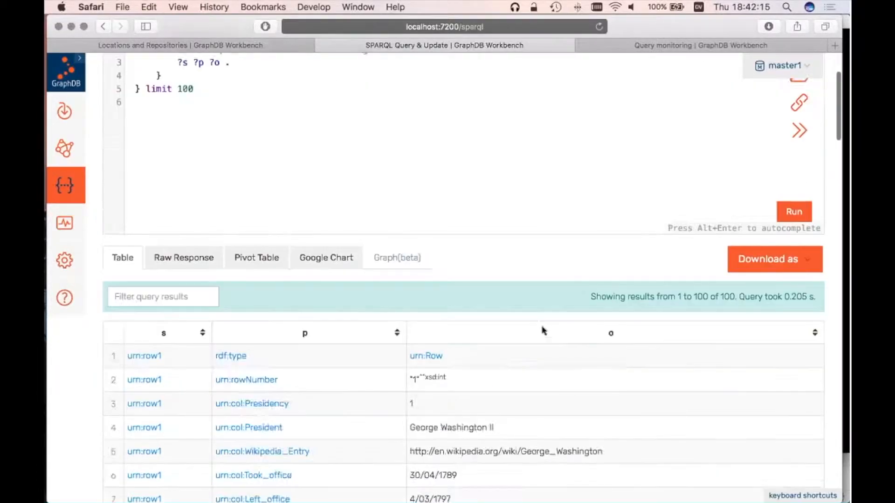
scroll(542, 330, down, 7)
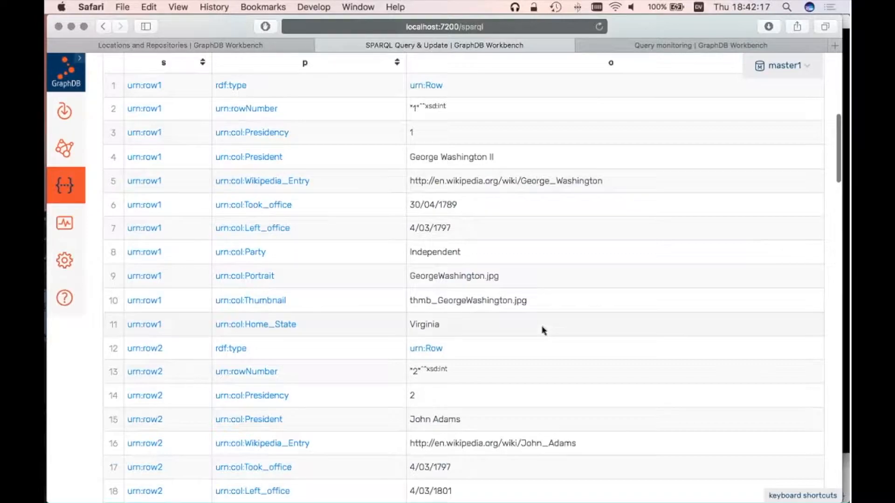
scroll(543, 330, up, 3)
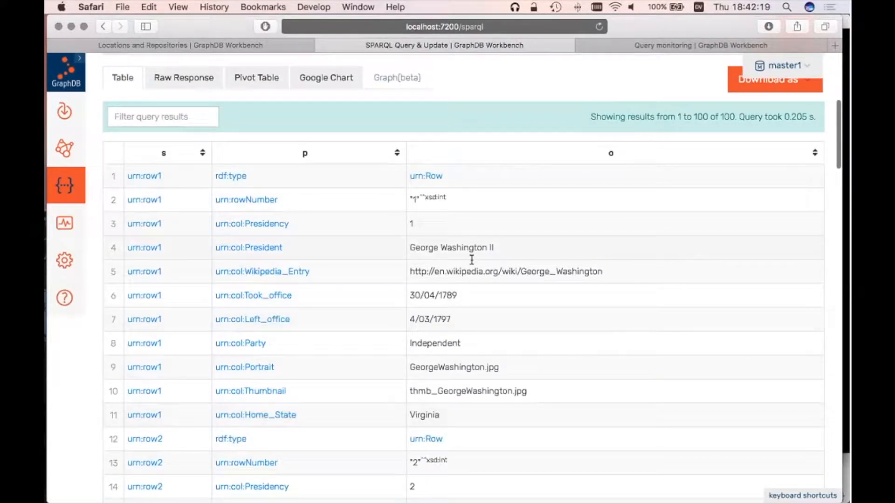
scroll(472, 259, up, 7)
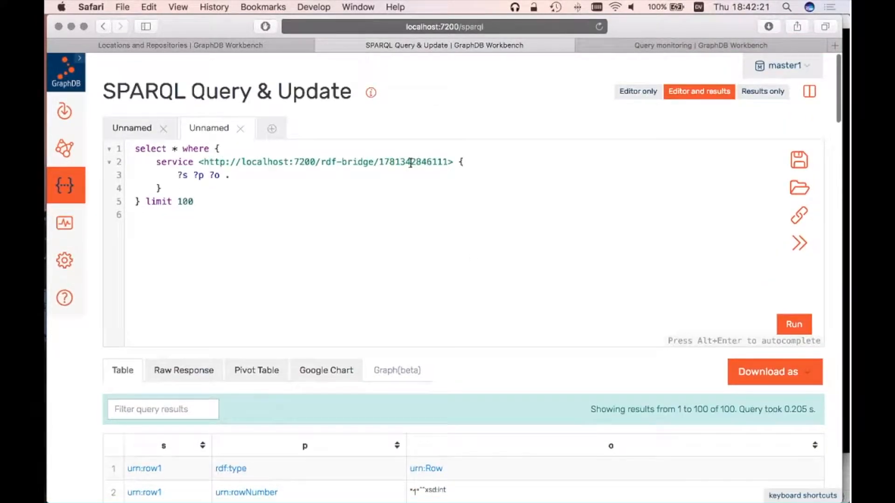
- Highlight the project ID in the service address and browse the result rows it returns
double_click(410, 162)
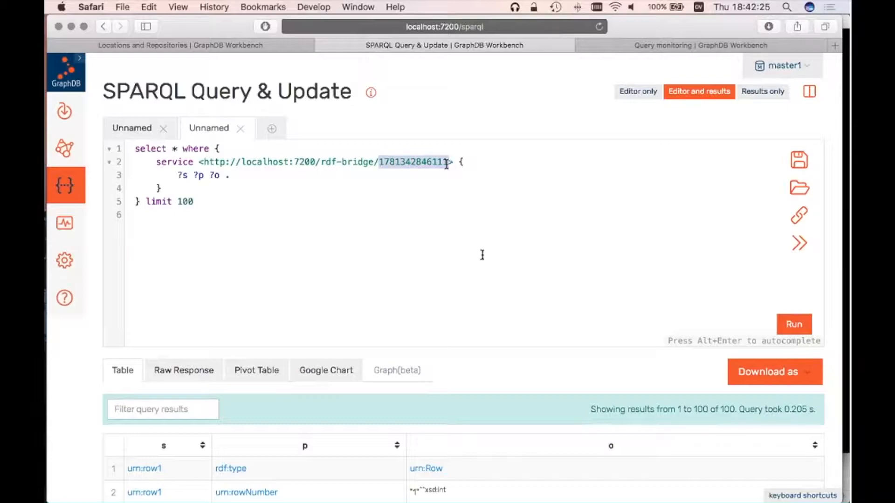
scroll(534, 267, down, 3)
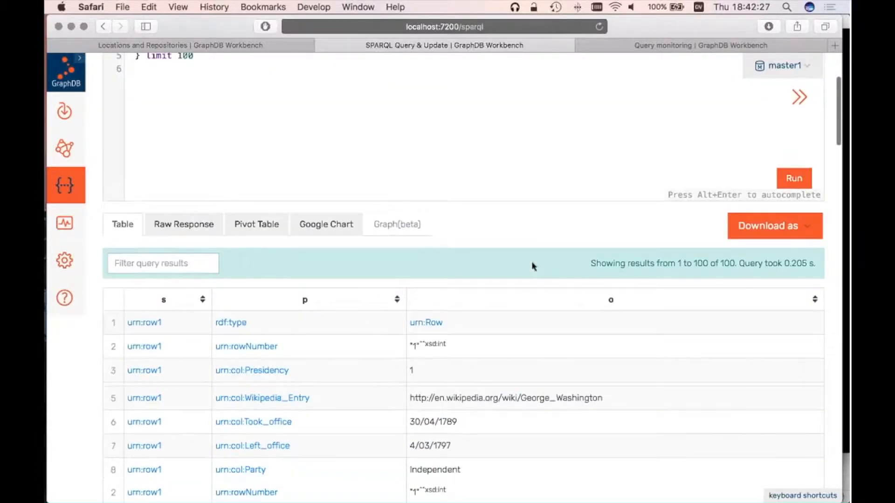
scroll(534, 267, down, 15)
scroll(533, 267, up, 18)
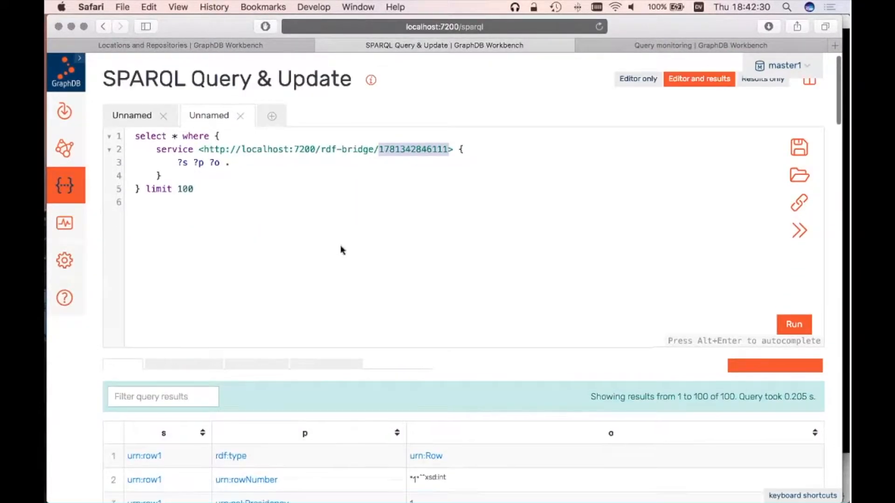
scroll(342, 250, down, 1)
- Replace "select * where" with "insert { } where" and open the insert braces over separate lines
click(208, 112)
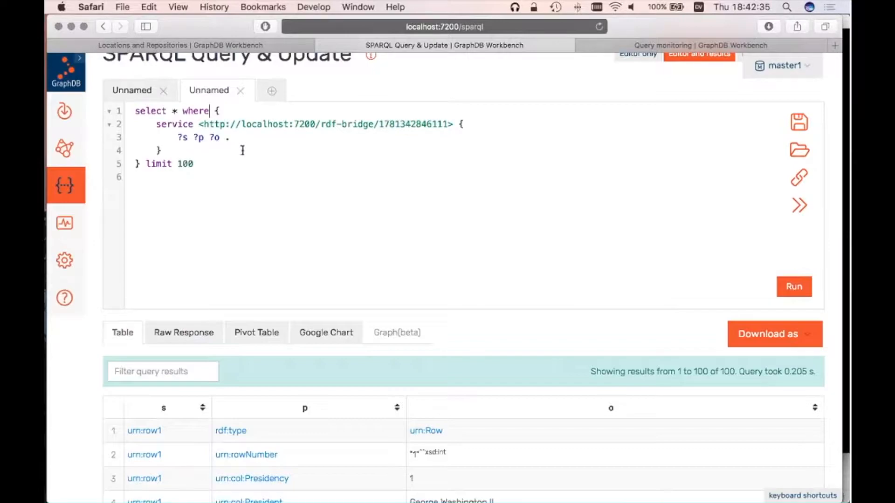
key(super+shift+Left)
text(insert )
text({} whe)
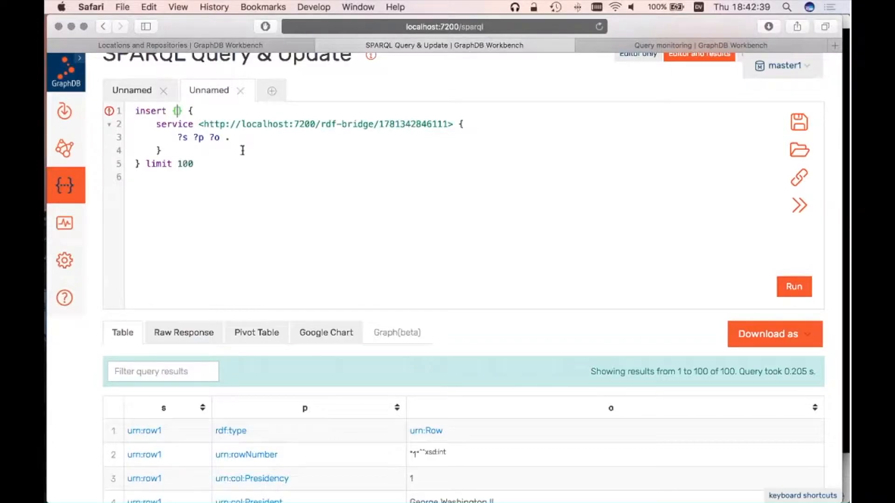
text(re)
key(Left)
key(Left)
key(Left)
key(Left)
key(Left)
key(Left)
key(Left)
key(Return)
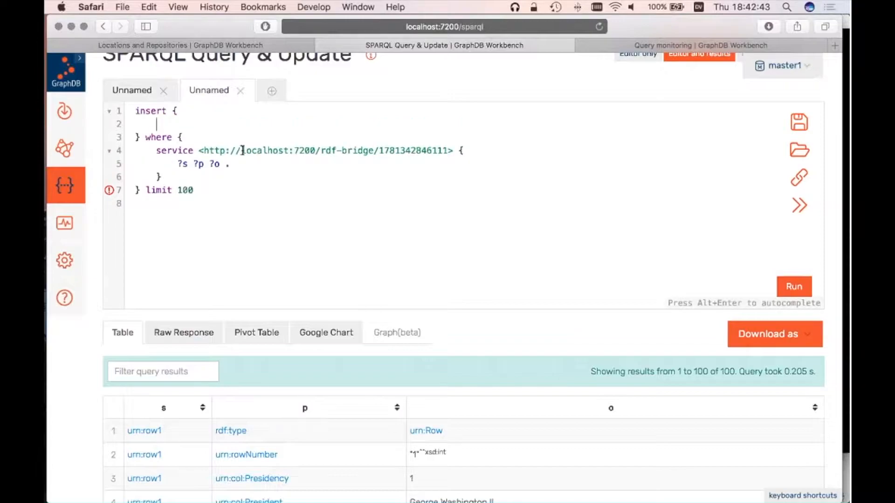
- Remove the limit 100 clause and enter the pattern ?s ?p ?o inside the insert block
key(BackSpace)
key(shift+End)
key(Delete)
key(Up)
key(Up)
key(Up)
key(Up)
key(Up)
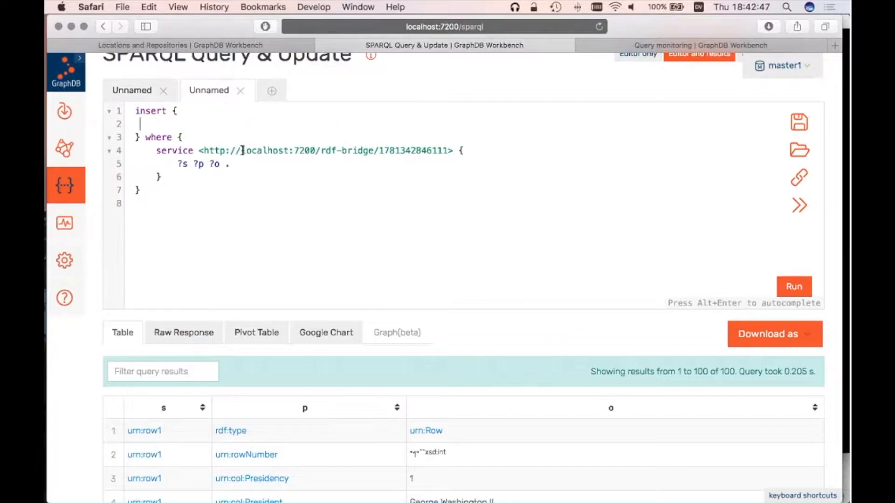
text(?s ?p ?o)
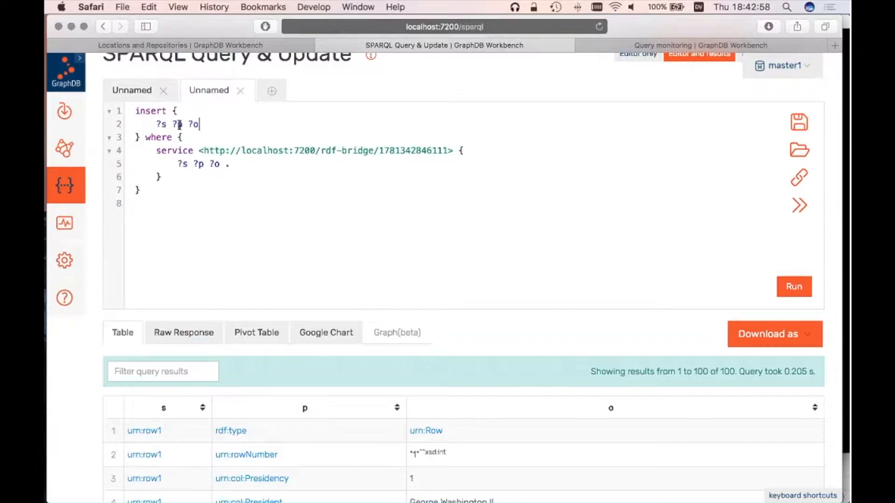
- Examine the subjects, predicates and objects in the earlier select results against the insert query
scroll(246, 142, up, 1)
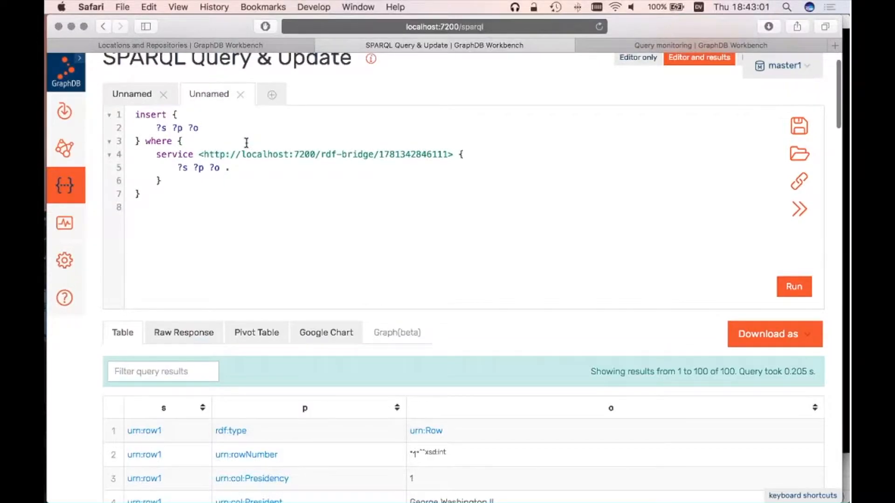
scroll(246, 142, up, 2)
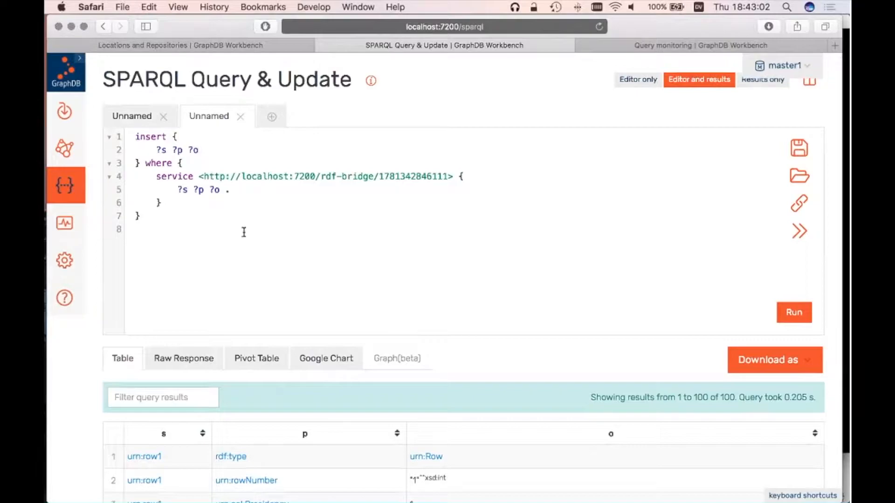
scroll(244, 232, down, 10)
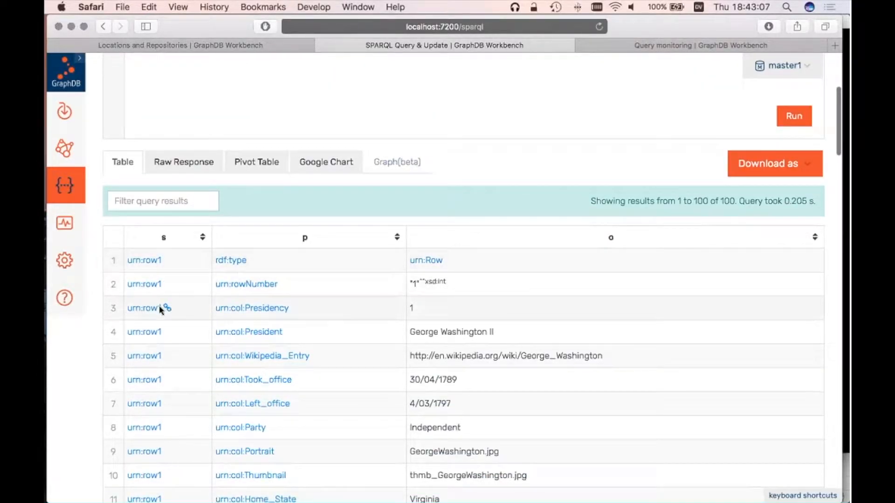
scroll(163, 356, down, 12)
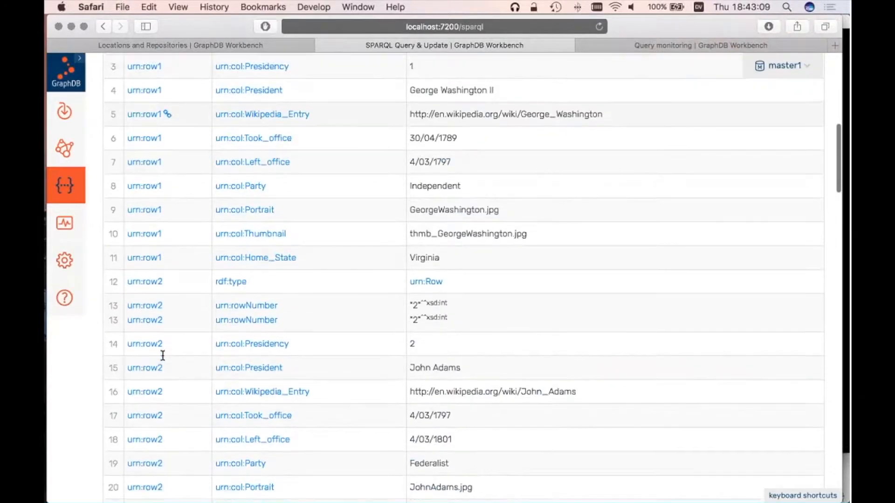
scroll(162, 356, up, 4)
scroll(162, 356, up, 7)
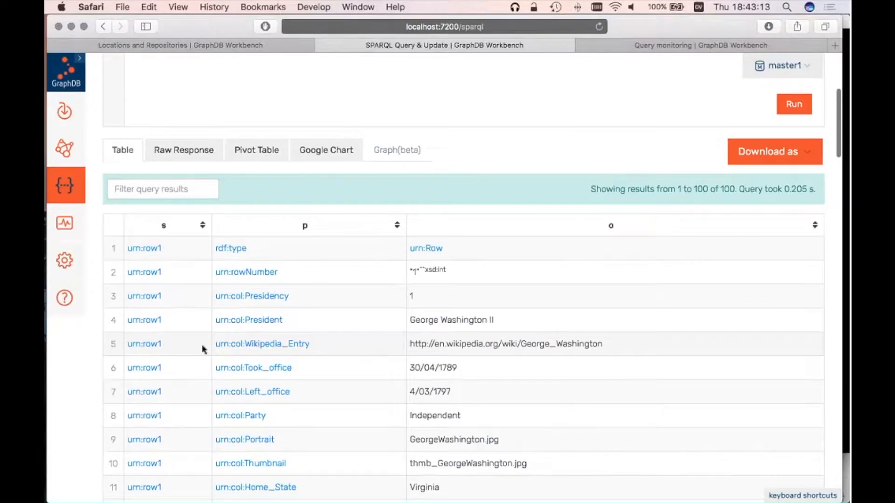
scroll(336, 320, up, 3)
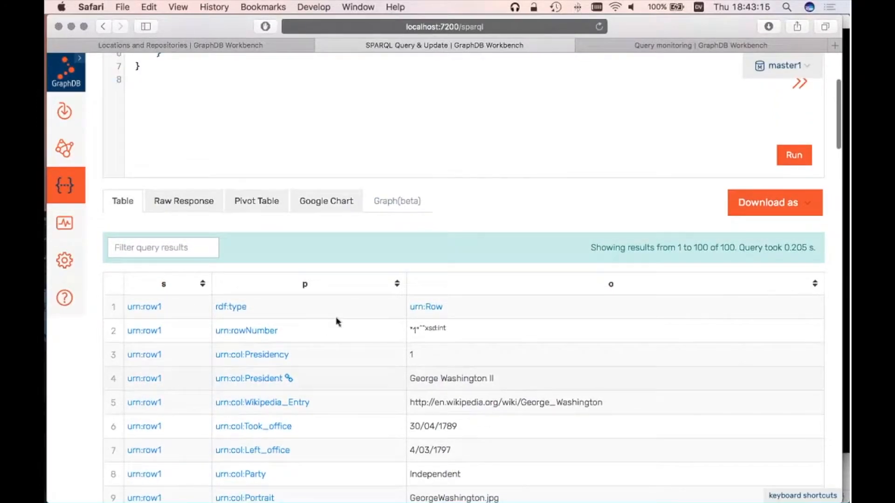
scroll(337, 321, up, 1)
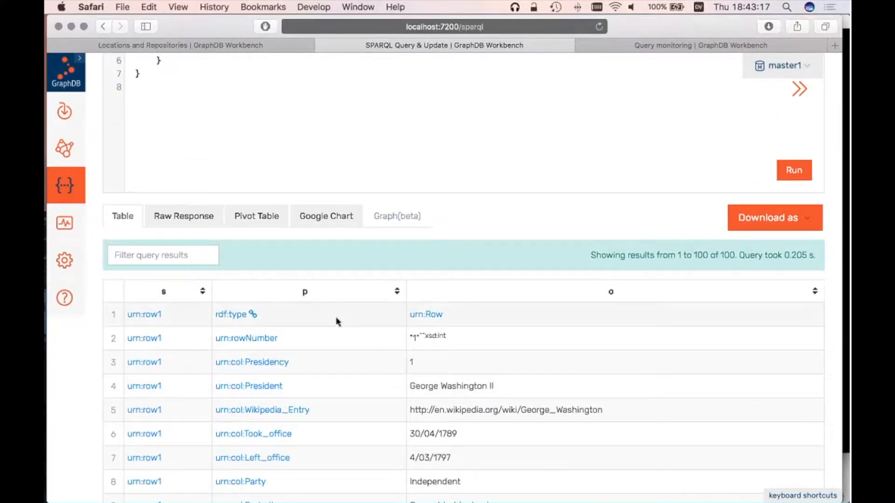
scroll(337, 321, up, 7)
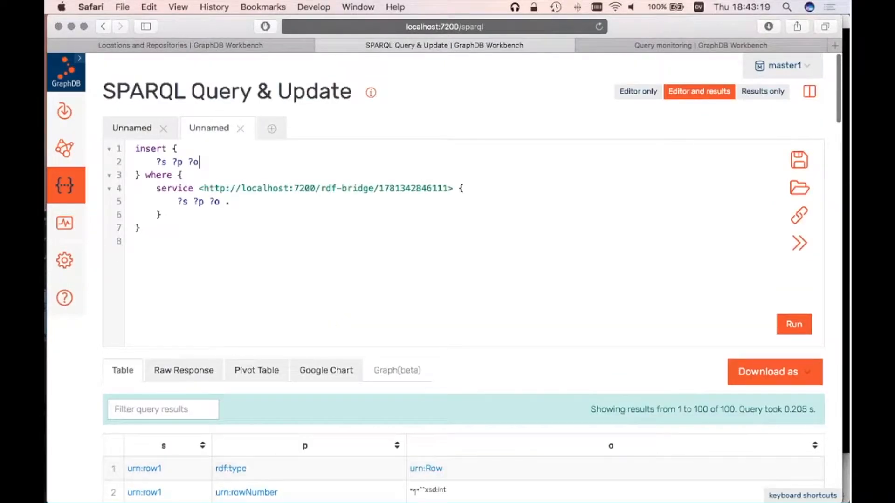
- Run the insert update to load the OntoRefine project's triples into master1
click(287, 292)
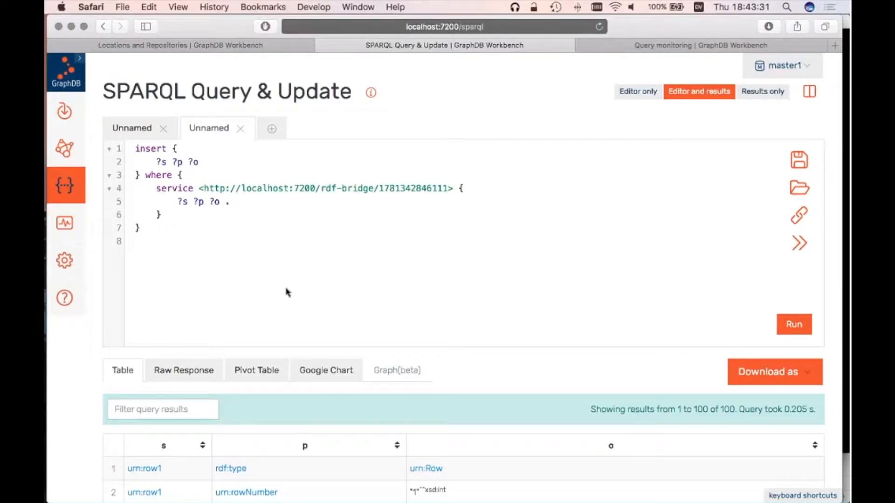
click(140, 228)
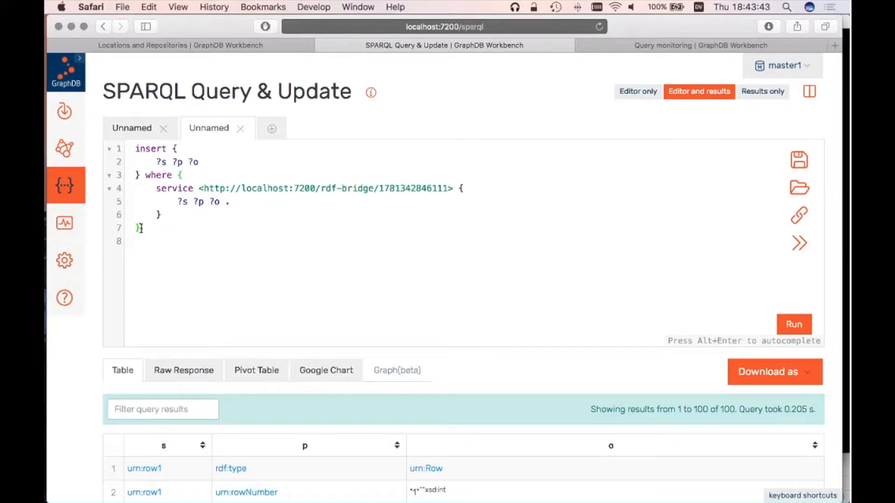
click(791, 323)
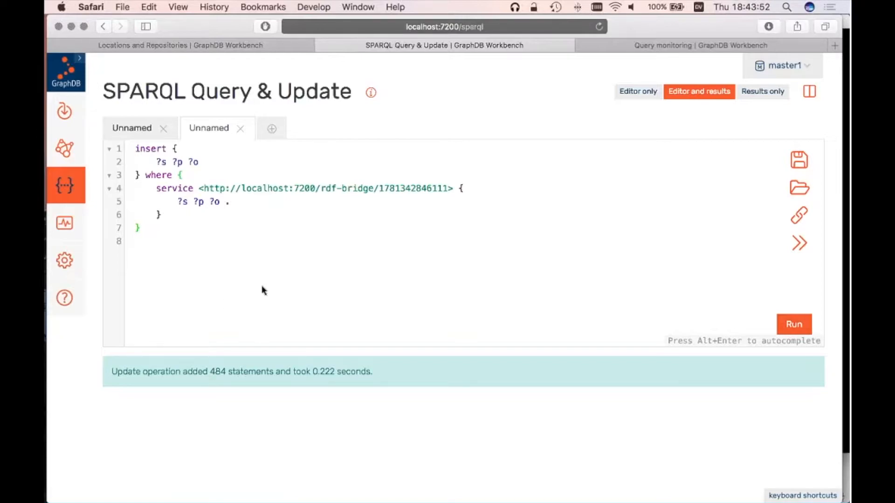
- Open the Workbench home page and check the statement counts of the master1 repository
click(67, 75)
scroll(315, 228, down, 3)
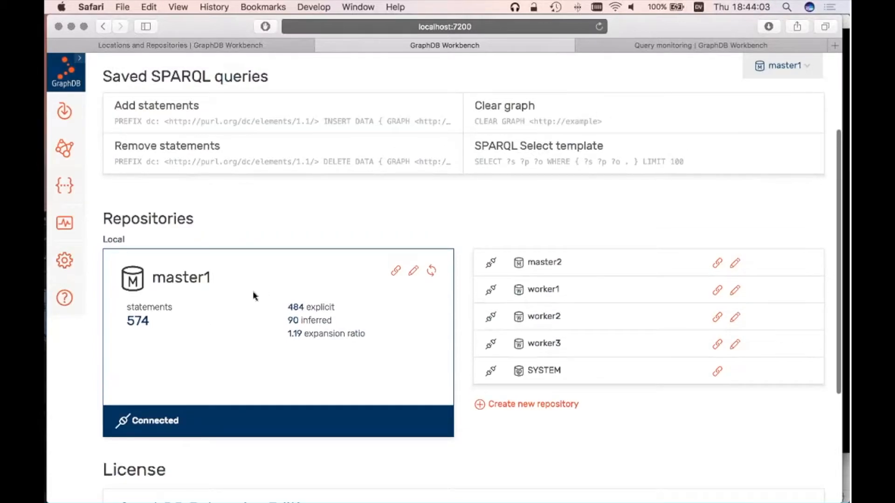
scroll(252, 296, up, 1)
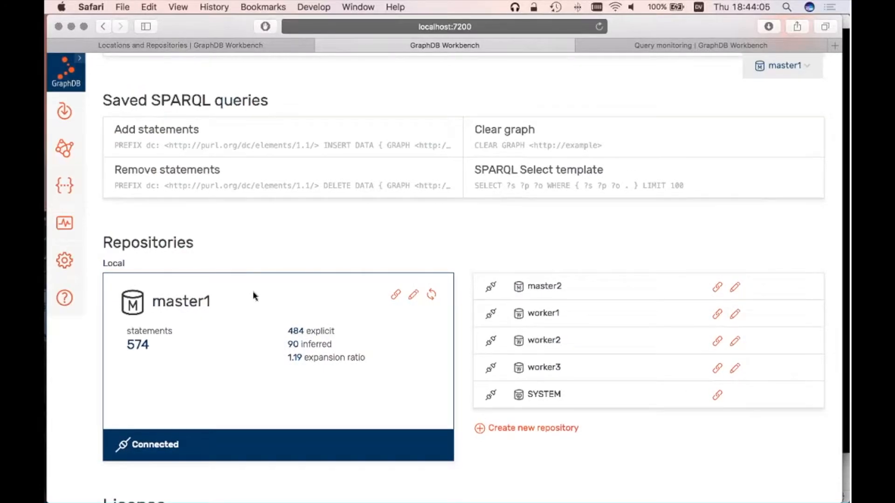
scroll(337, 245, up, 2)
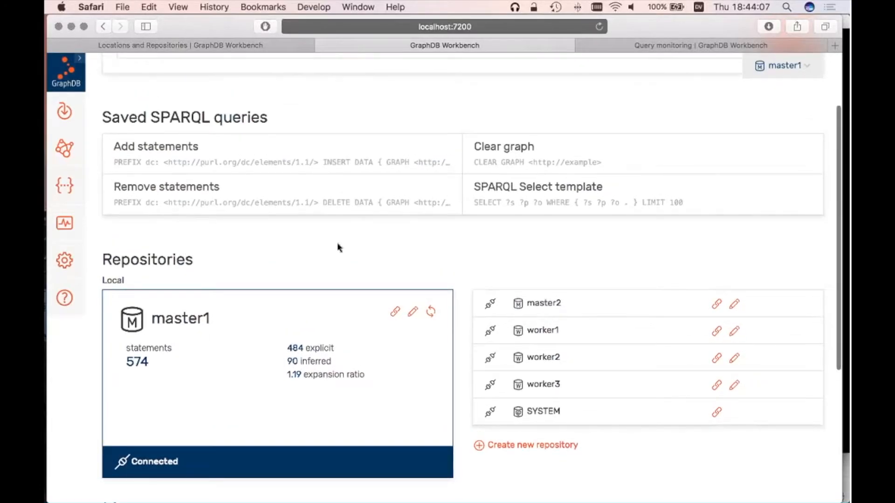
scroll(337, 244, up, 2)
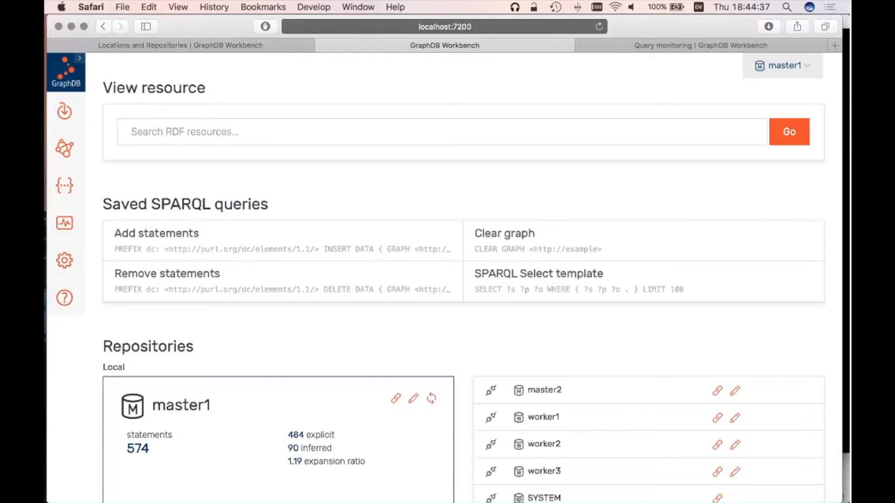
click(178, 127)
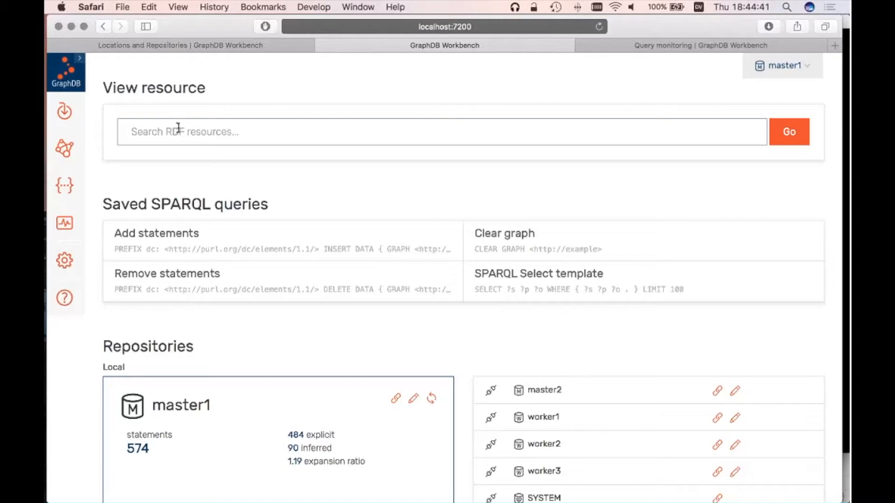
- Create a new SPARQL query on master1 with the pattern ?s <urn:col:President> ?v instead of ?s ?p ?o, and run it
click(64, 185)
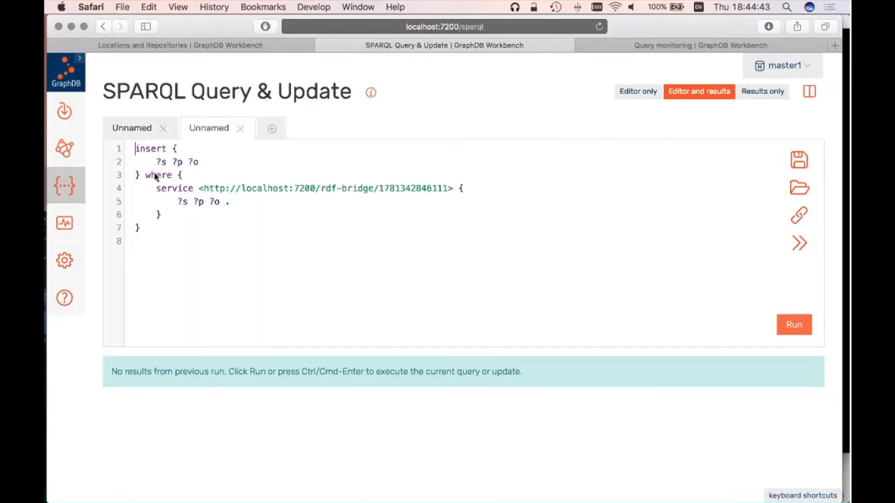
click(273, 130)
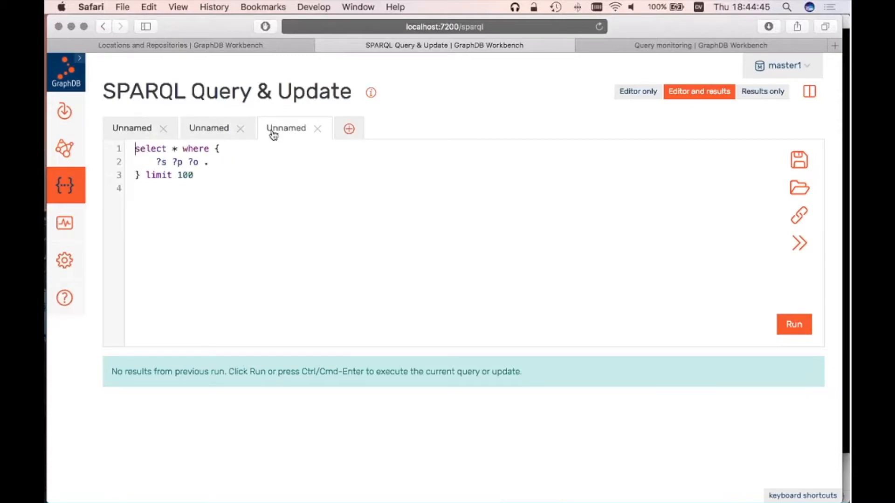
drag(156, 162, 201, 162)
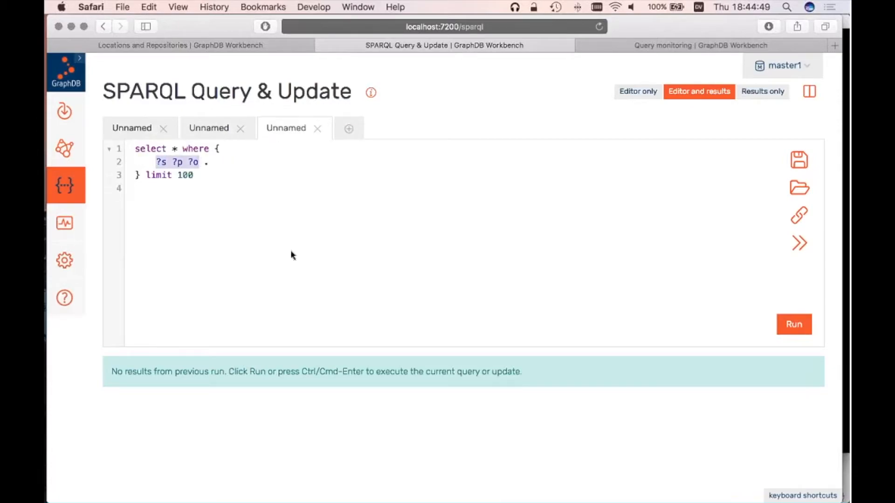
text(?)
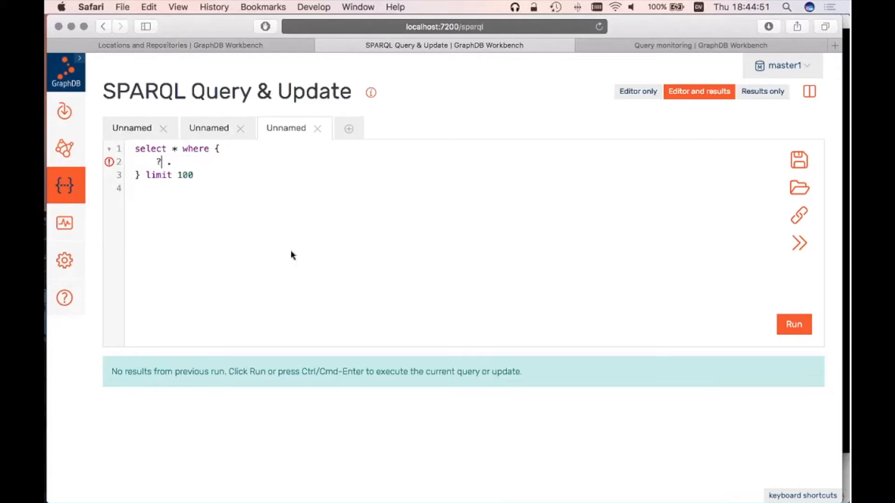
text(s <urn:c)
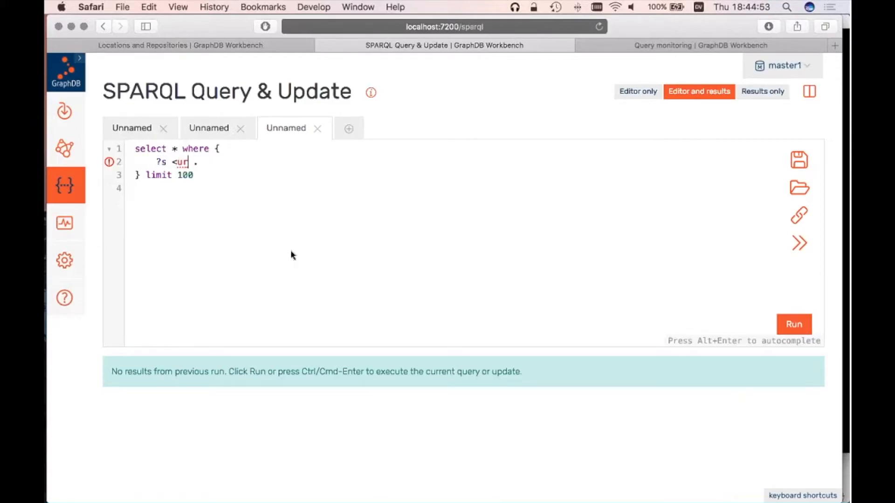
text(ol:Presiden)
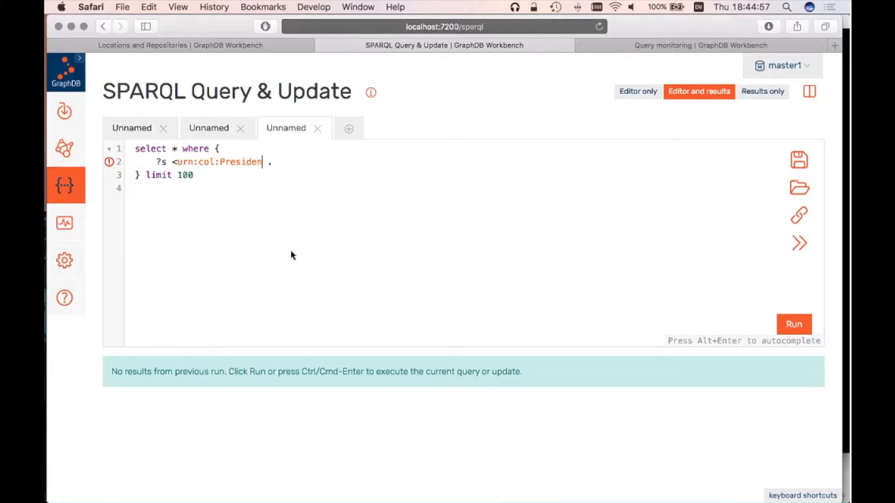
text(t>)
key(Right)
text(?v)
key(Down)
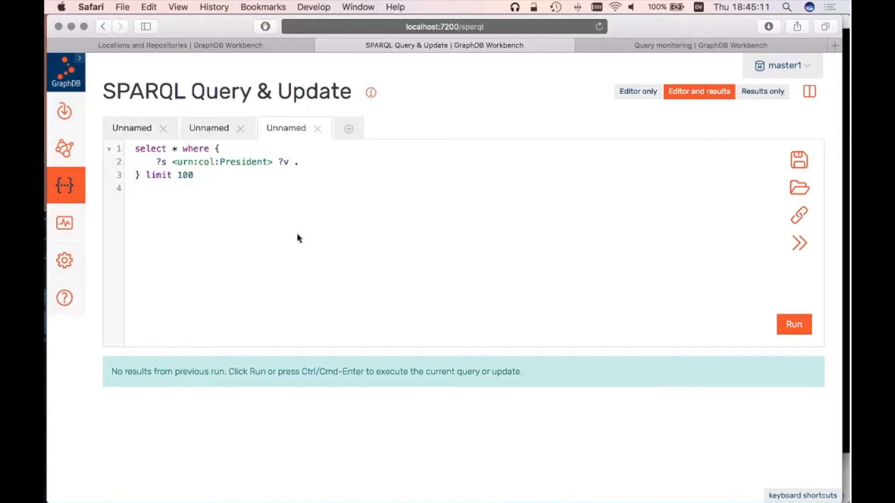
key(super+Return)
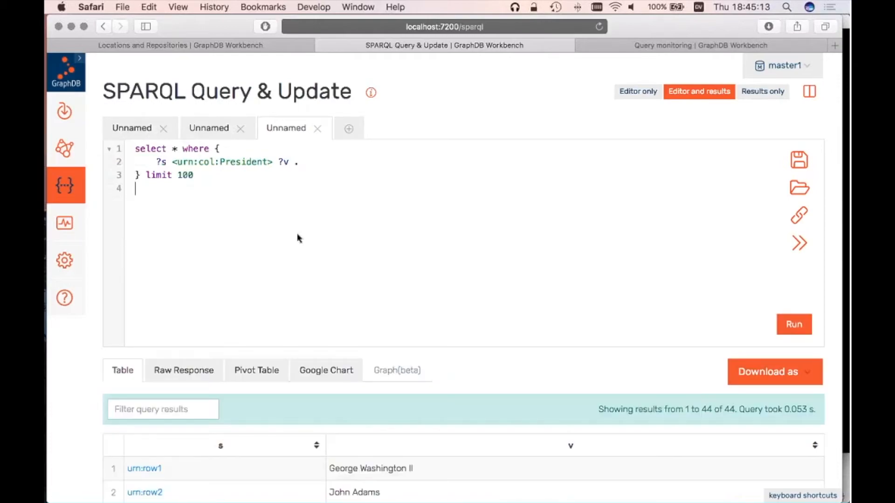
- Examine the row subjects and president names in the query results against the select query
scroll(463, 357, down, 5)
scroll(462, 355, down, 3)
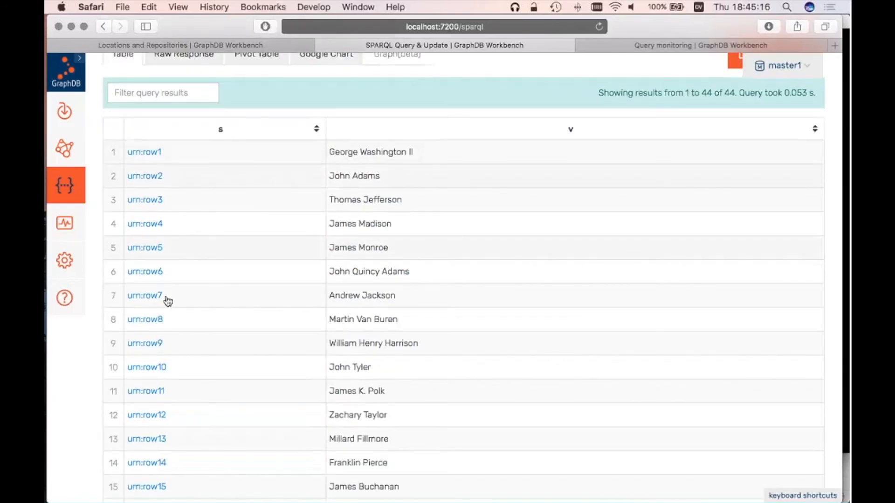
scroll(418, 202, down, 5)
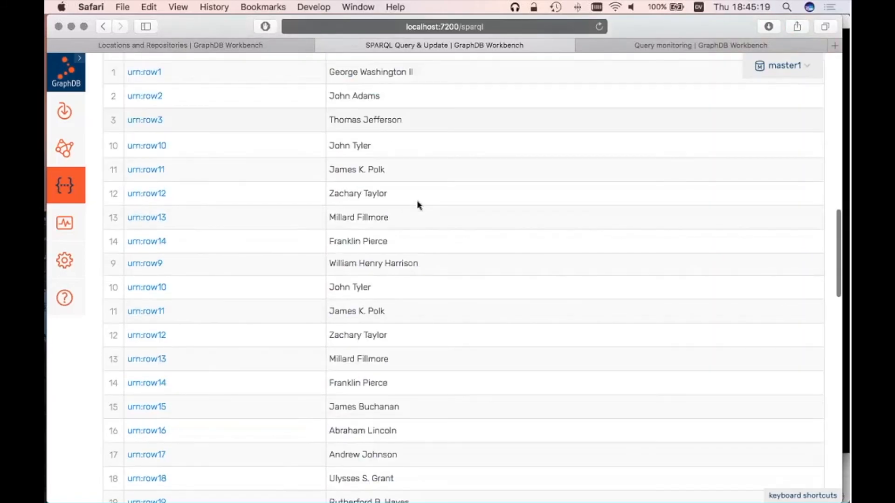
scroll(417, 203, up, 5)
scroll(417, 205, up, 6)
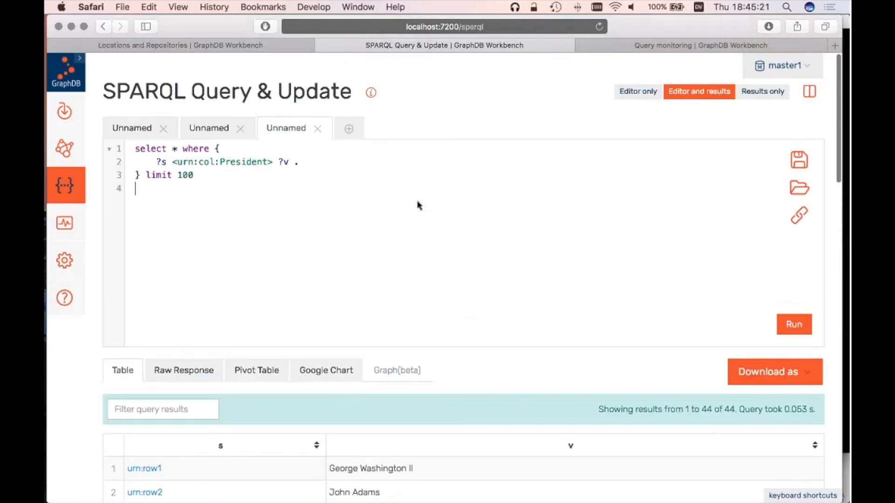
click(418, 205)
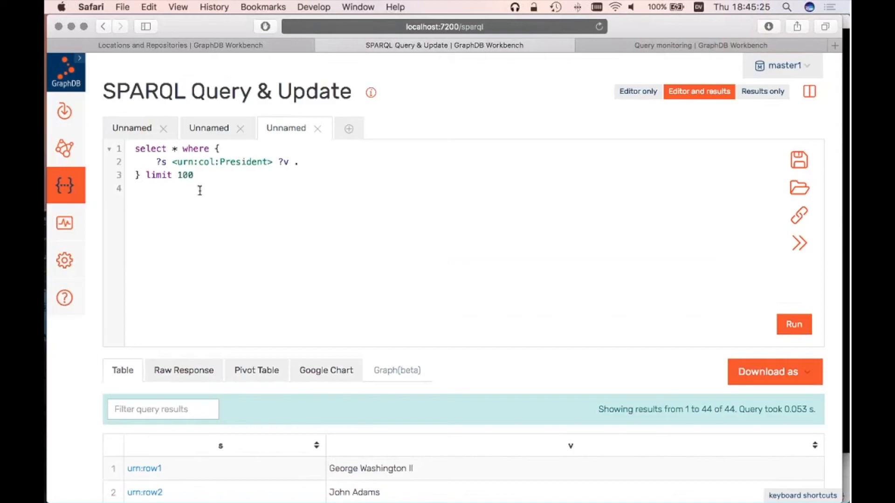
scroll(487, 333, down, 3)
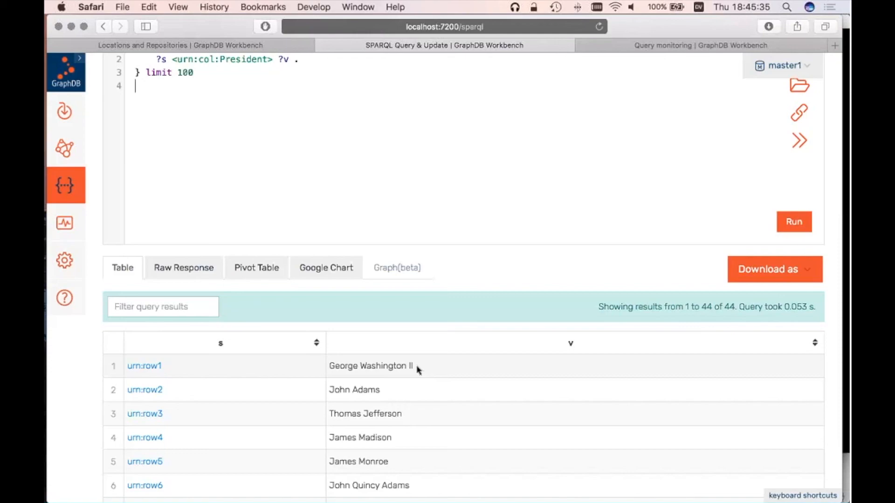
scroll(426, 178, up, 3)
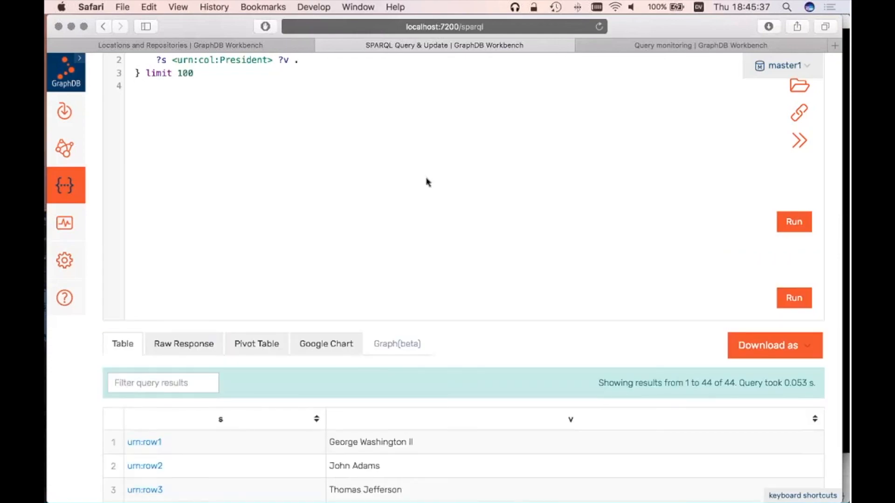